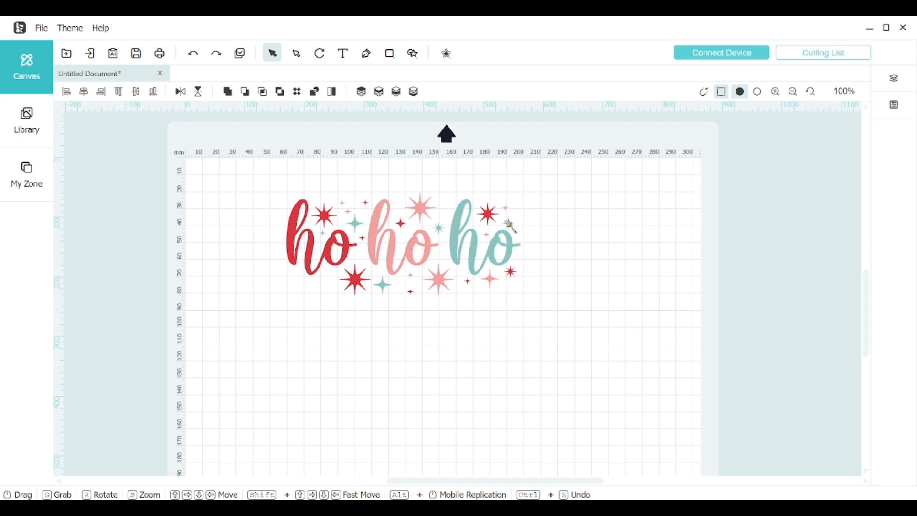
Step: Read through the version details, focusing on the V1.9.3 release notes and the version above it, and close them
click(110, 30)
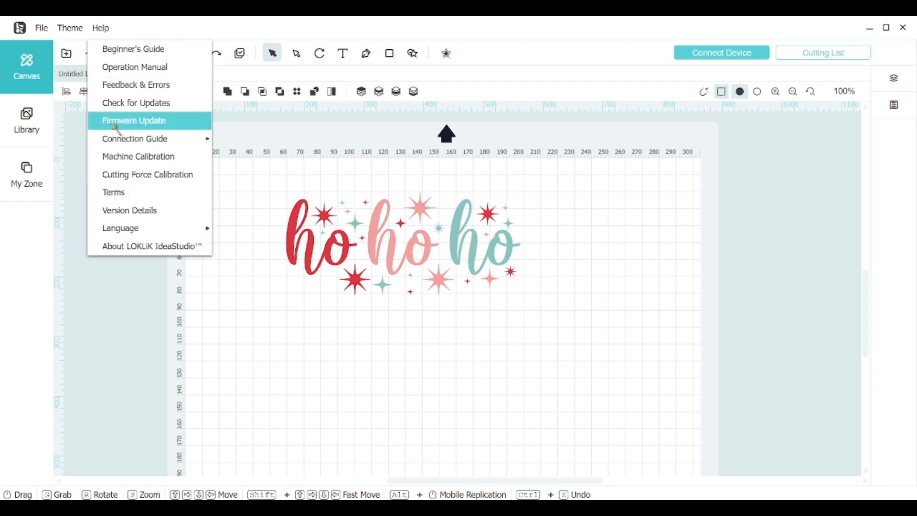
click(141, 210)
scroll(508, 239, down, 8)
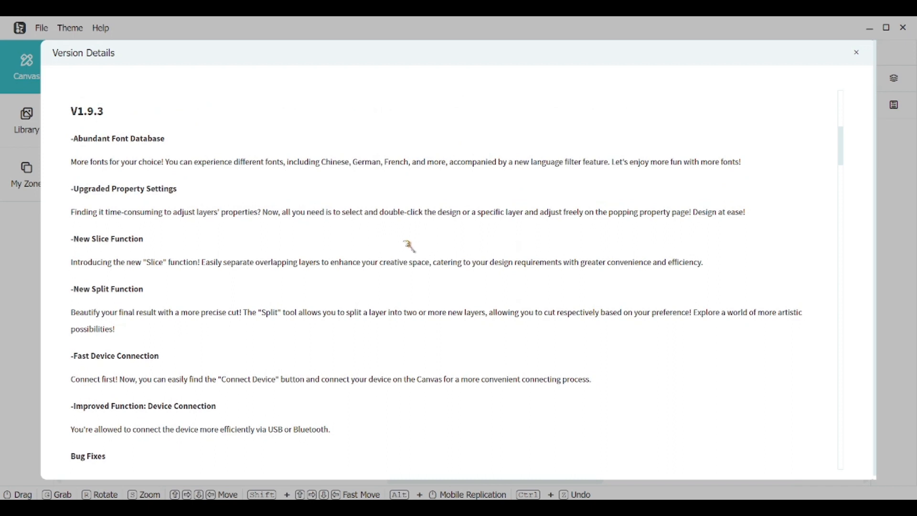
scroll(409, 245, down, 3)
scroll(405, 245, up, 3)
scroll(108, 159, down, 2)
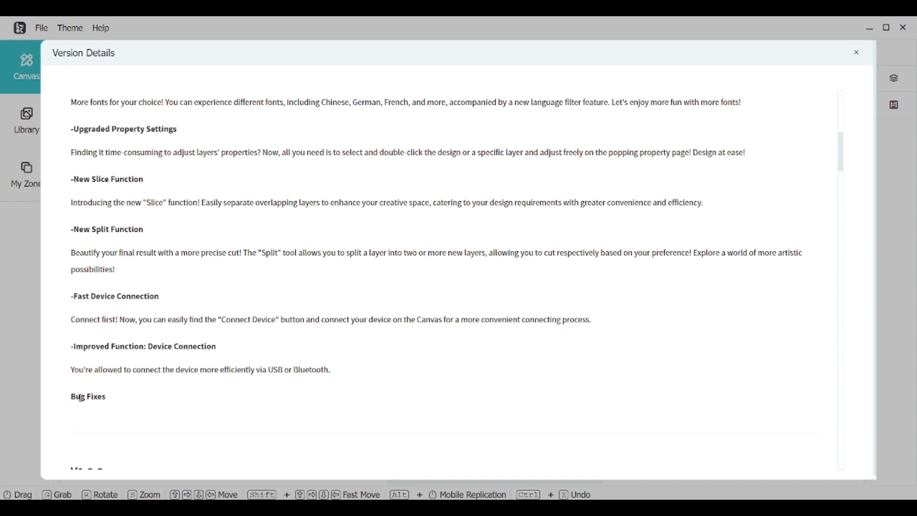
scroll(376, 223, up, 1)
scroll(483, 219, up, 6)
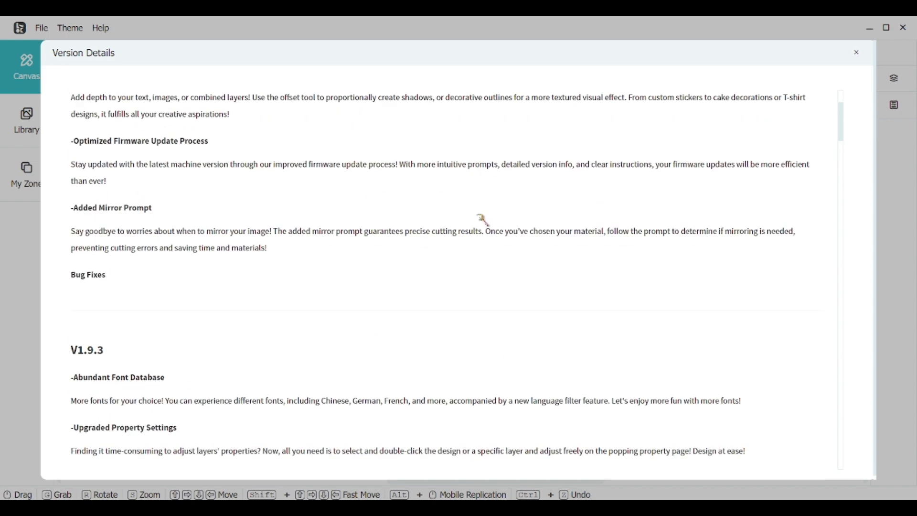
scroll(483, 218, down, 3)
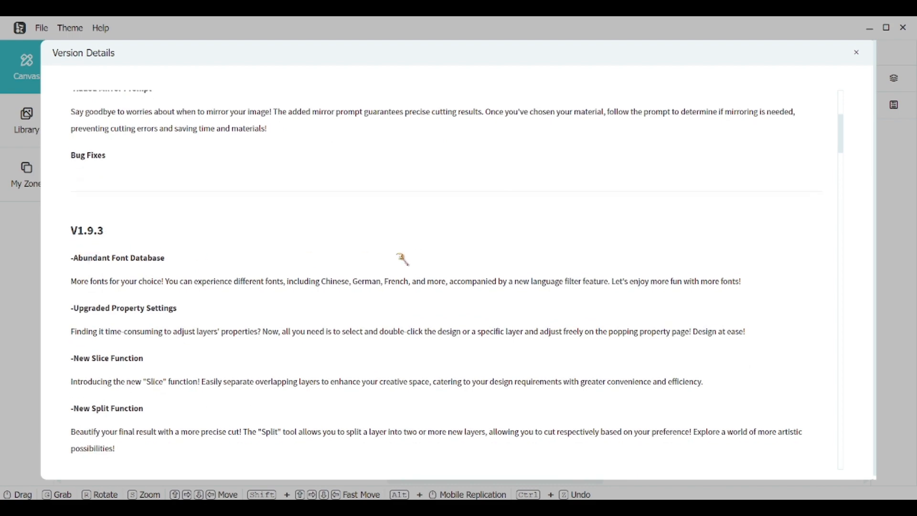
click(856, 53)
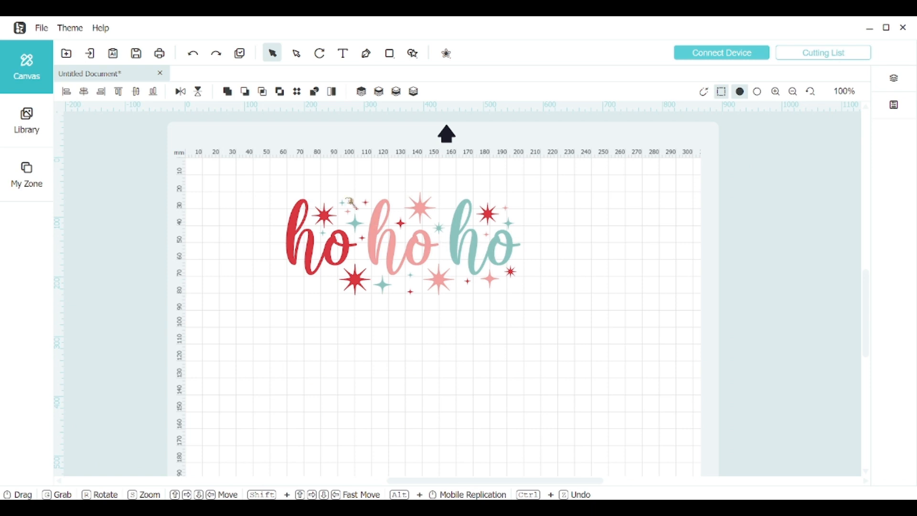
Step: Add the default LOKLiK text below the ho ho ho design and show its properties
key(t)
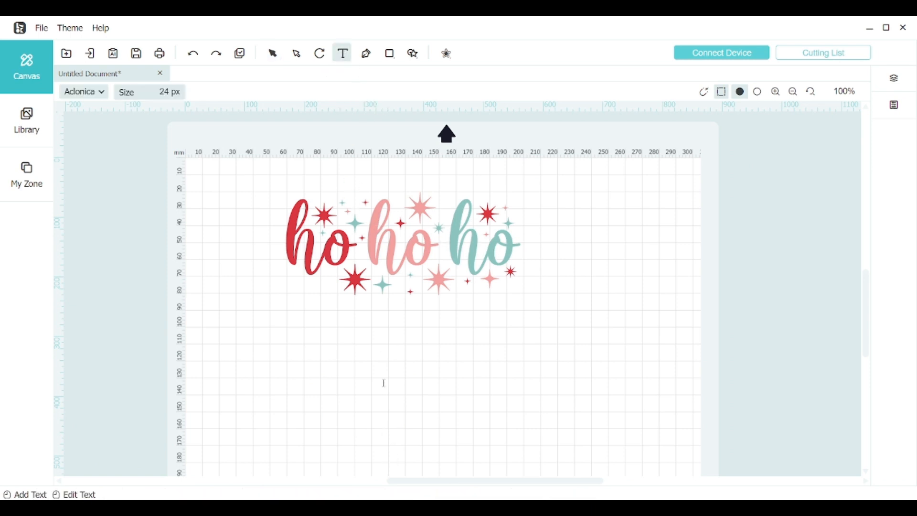
click(385, 383)
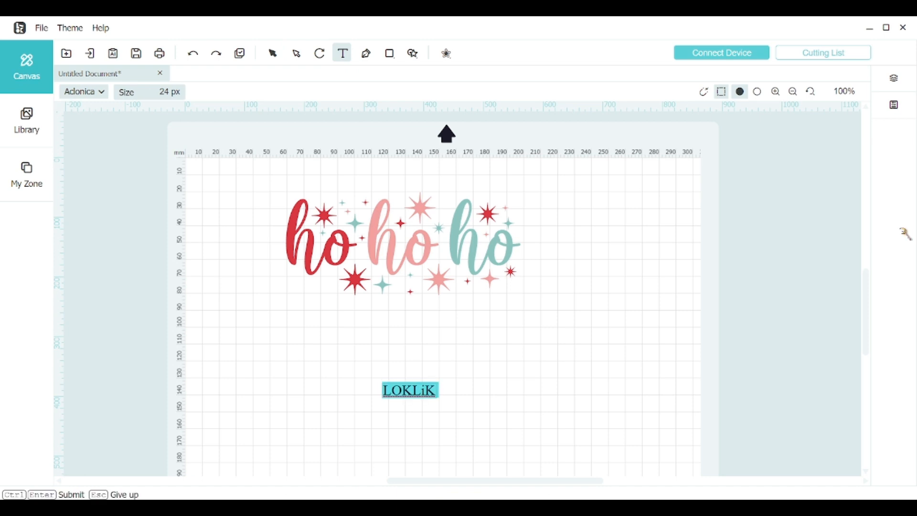
click(894, 105)
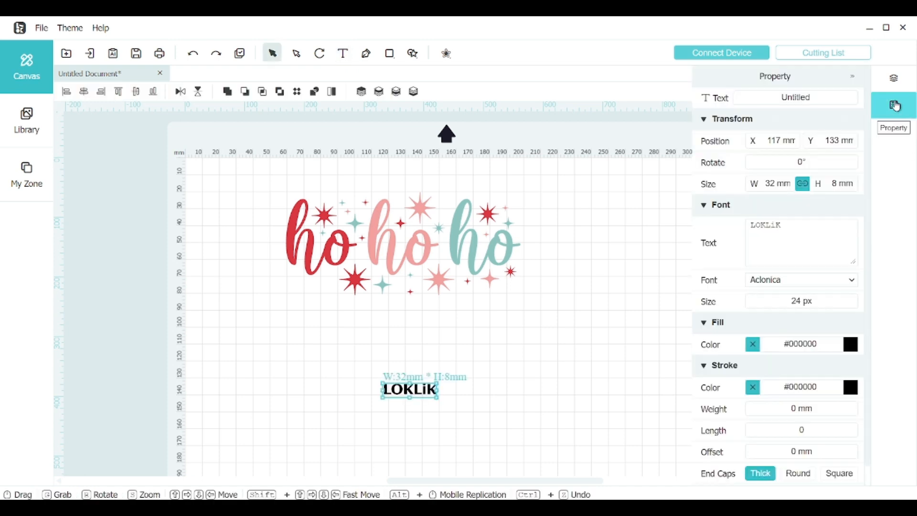
Step: Browse the LOKLiK and System font lists for the text and close the font selection
click(796, 284)
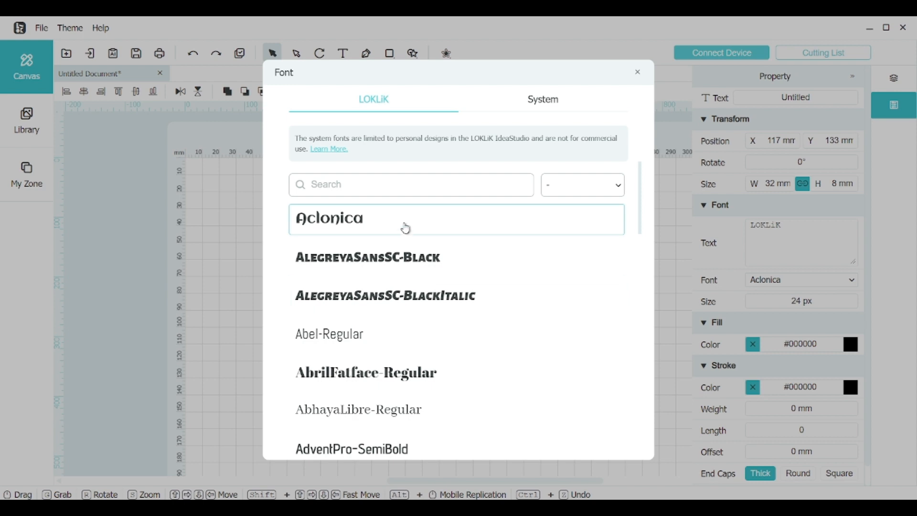
scroll(407, 246, down, 10)
scroll(399, 280, down, 10)
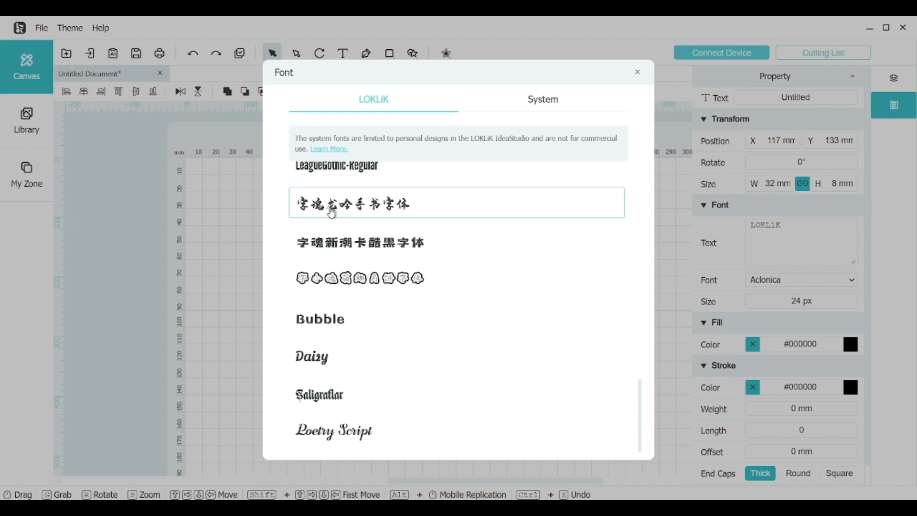
scroll(337, 237, down, 1)
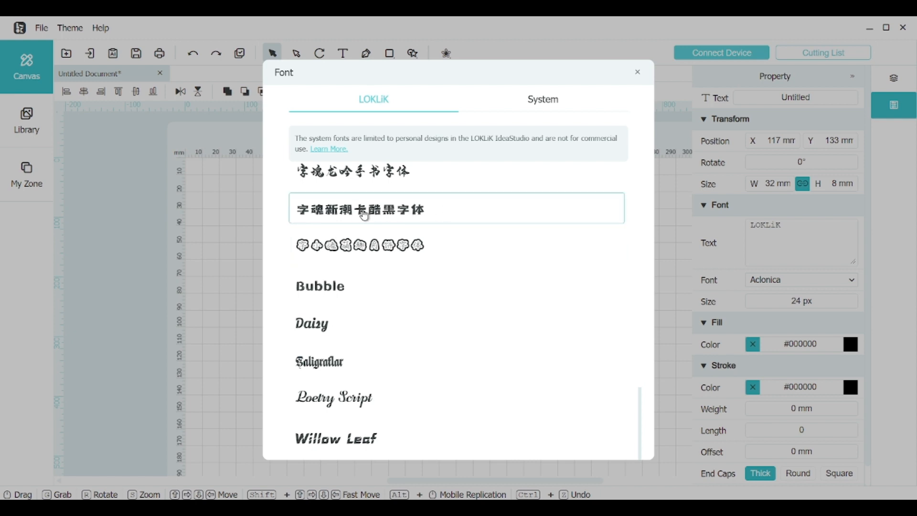
scroll(462, 319, up, 10)
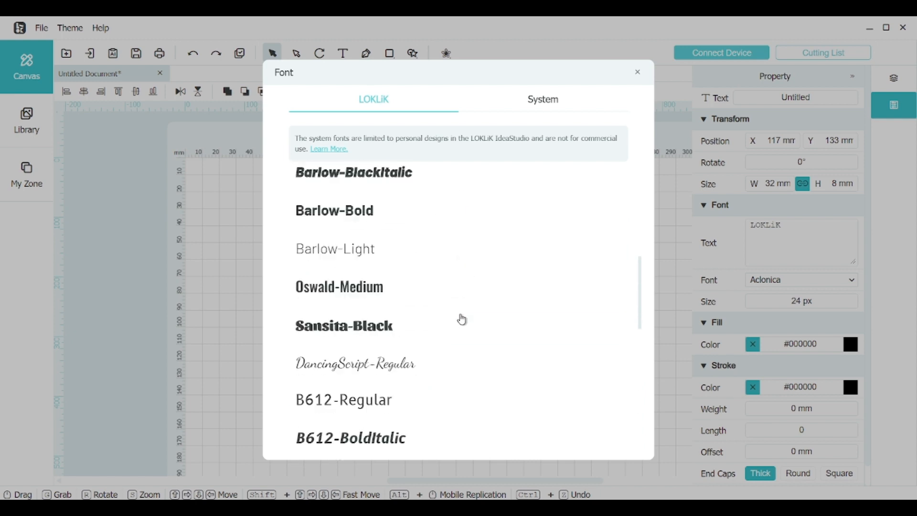
scroll(463, 319, up, 5)
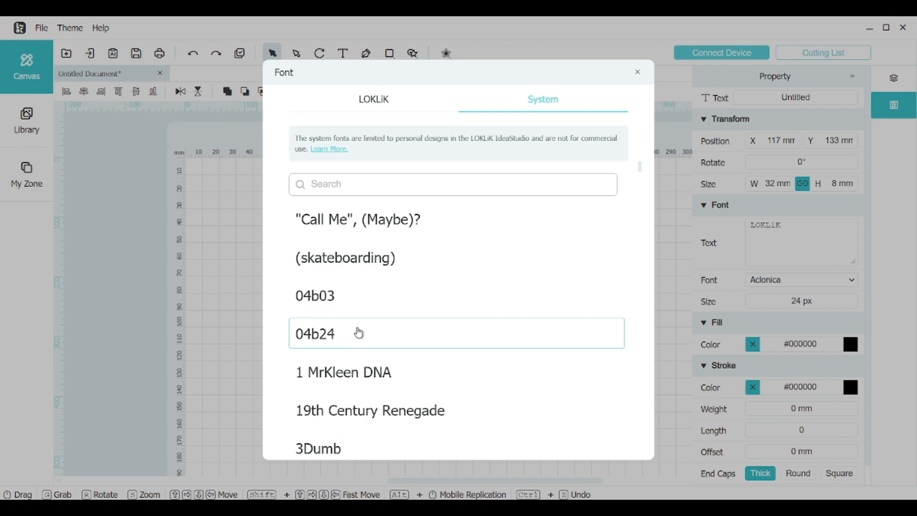
click(362, 333)
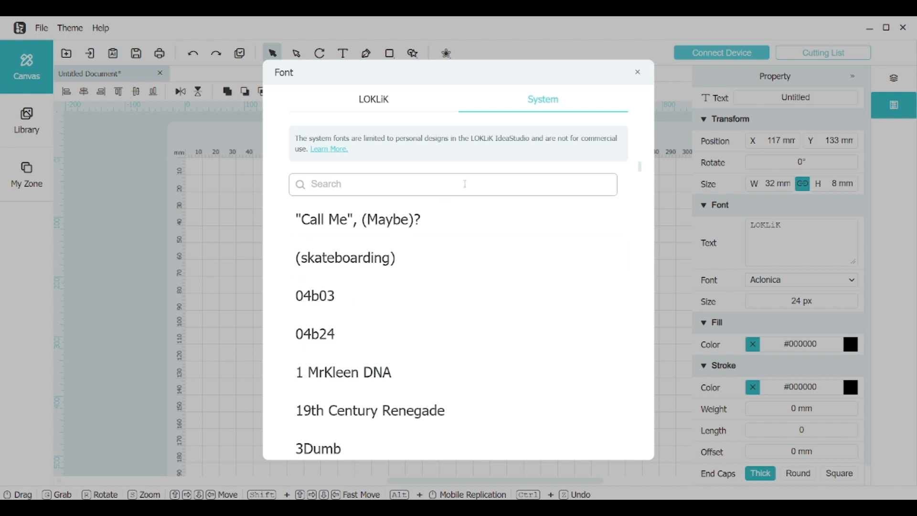
click(638, 76)
Step: Enlarge the LOKLiK text to about 131 mm by 35 mm and close its properties
drag(438, 383, 423, 368)
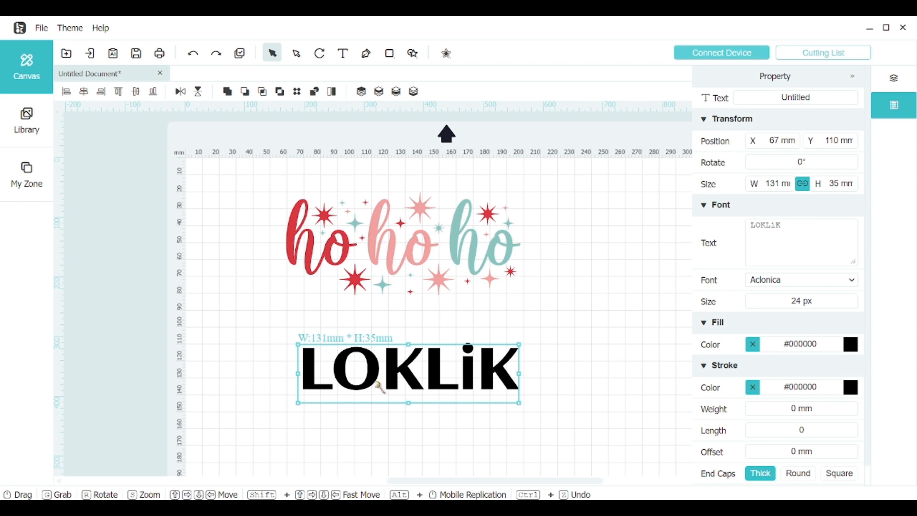
key(shift)
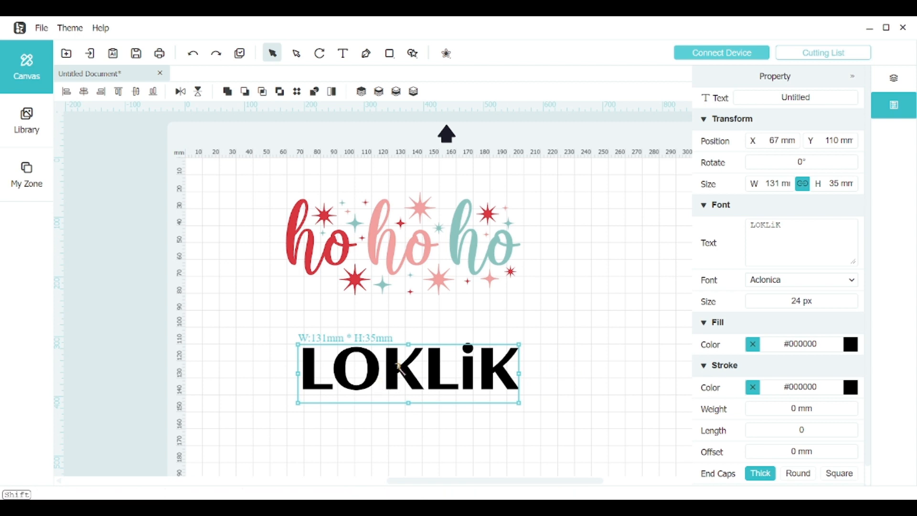
double_click(401, 368)
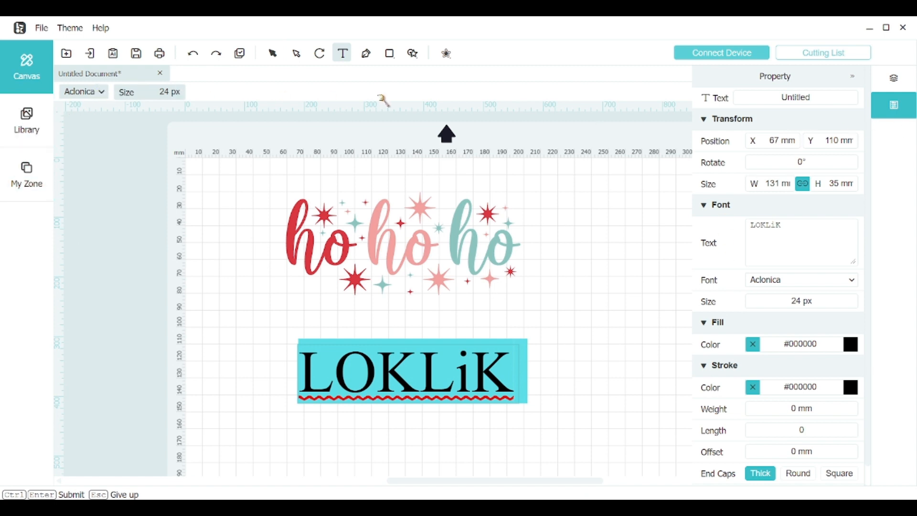
key(ctrl+Return)
click(857, 80)
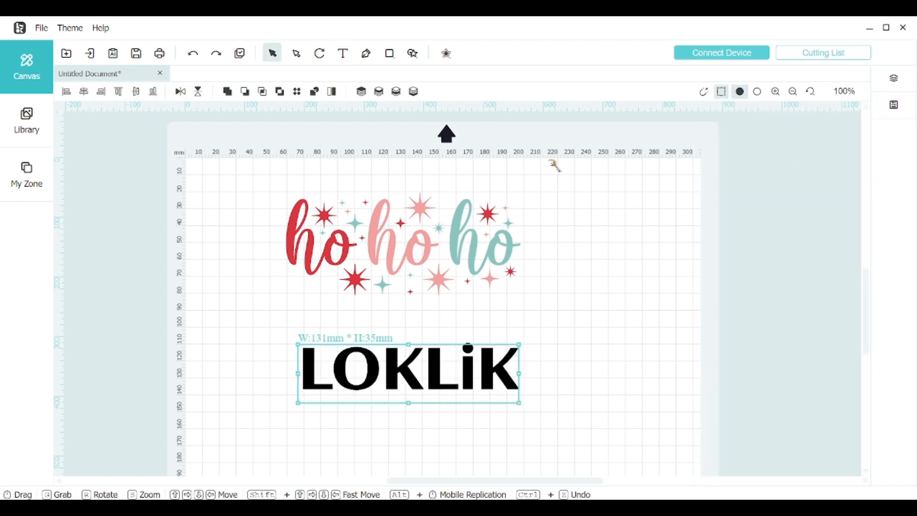
Step: Open the LOKLiK text for editing, select all its characters, and check the font list for the text tool
key(shift)
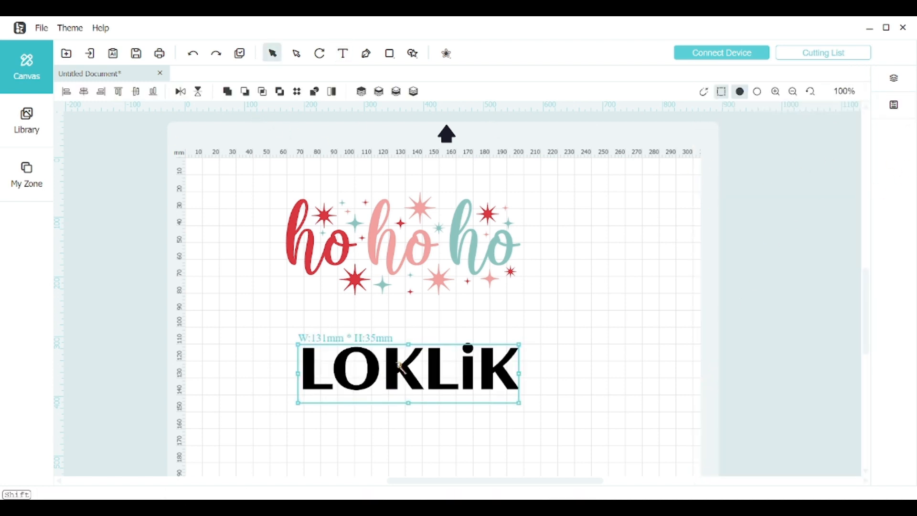
double_click(400, 366)
click(313, 377)
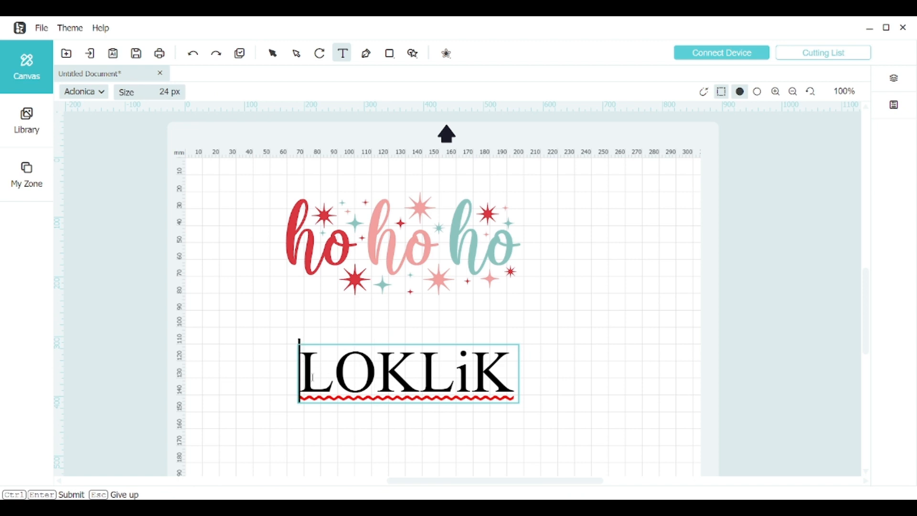
drag(313, 378, 542, 381)
key(ctrl+Return)
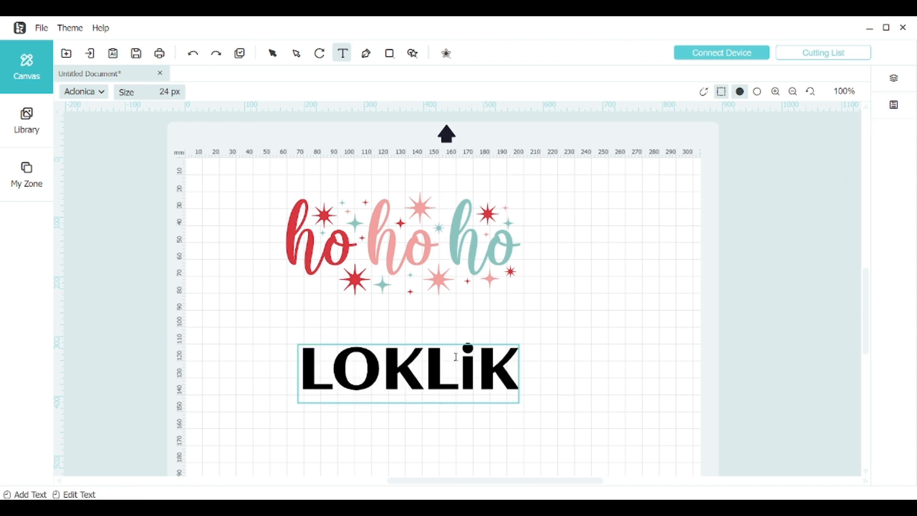
click(101, 94)
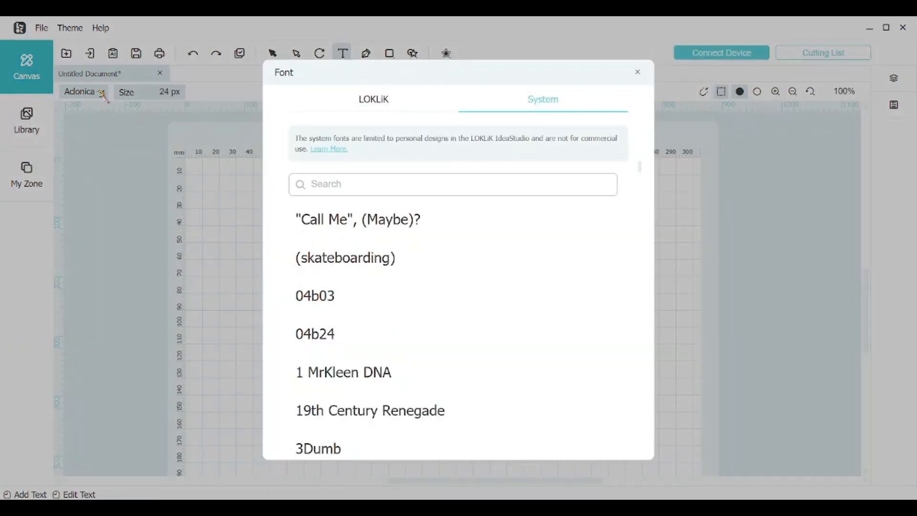
click(638, 75)
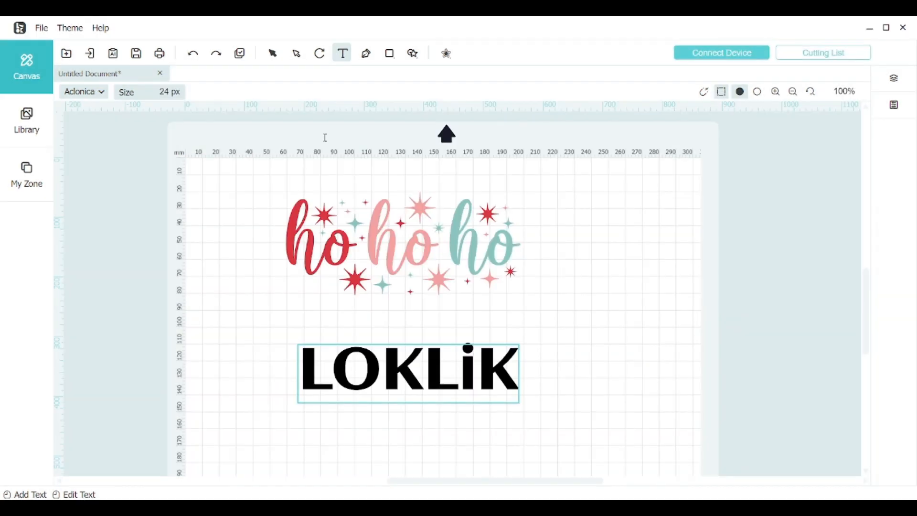
click(105, 94)
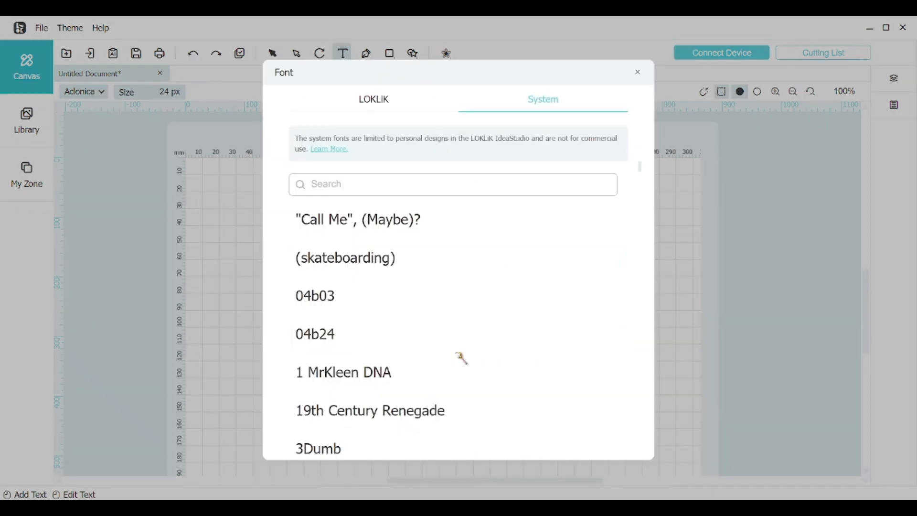
click(637, 76)
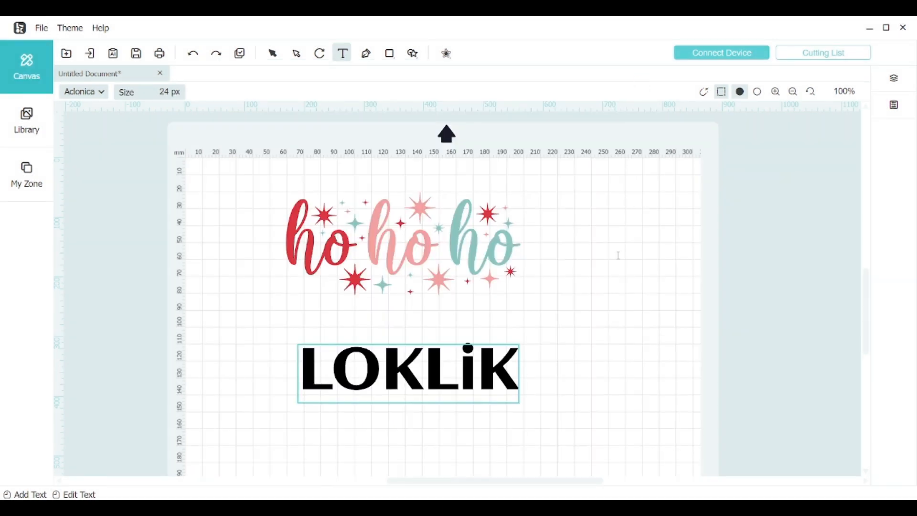
click(618, 269)
key(ctrl+Return)
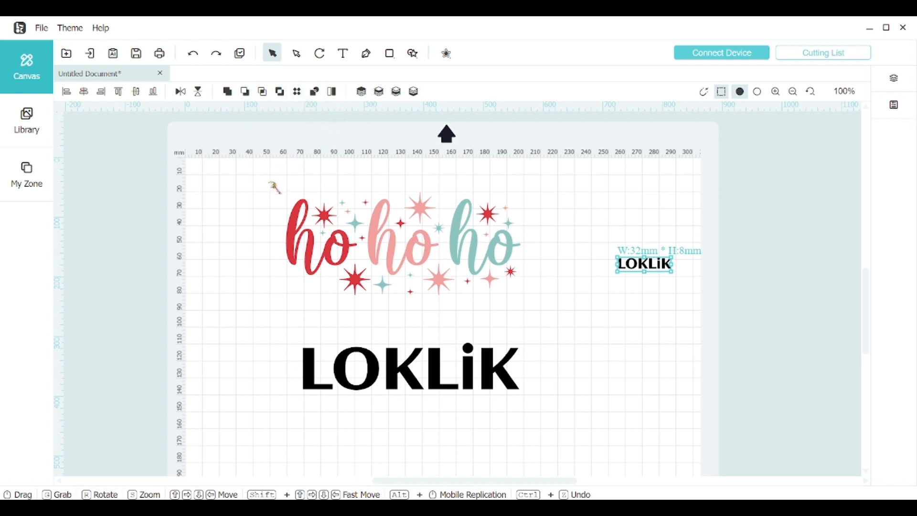
drag(617, 271, 589, 283)
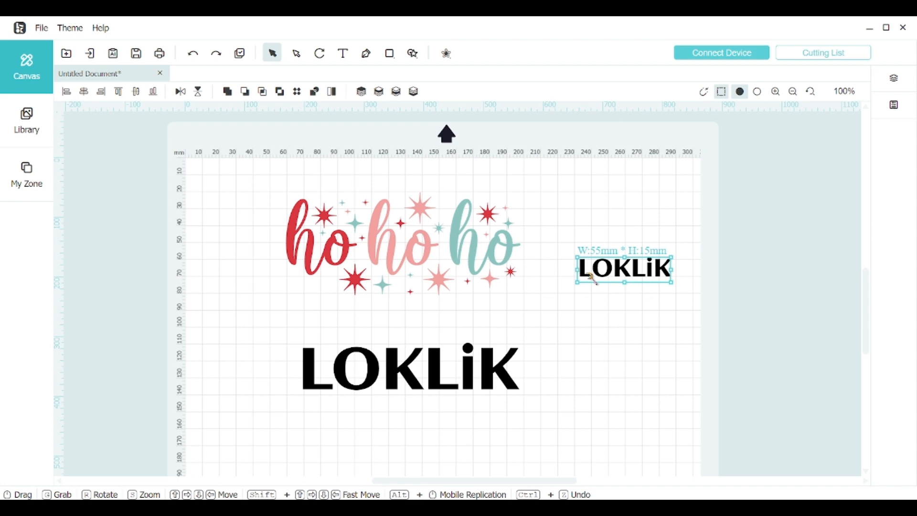
key(Delete)
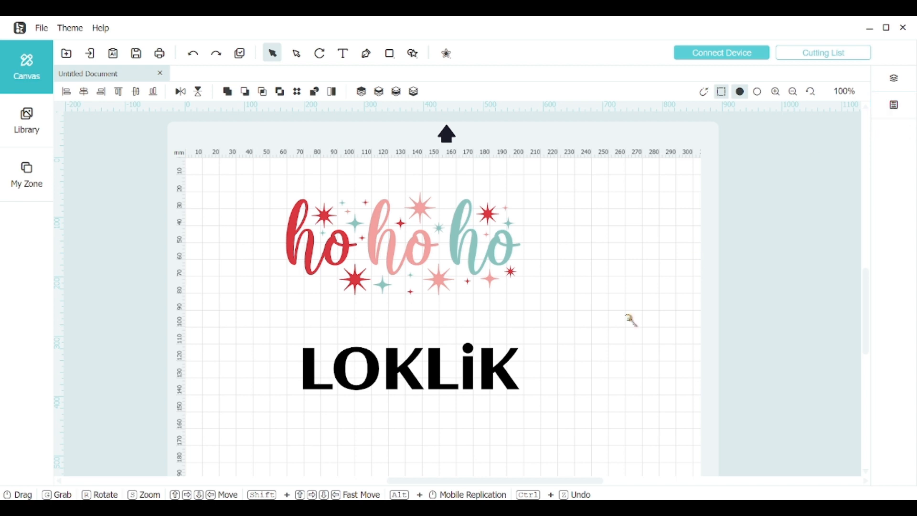
Step: Examine the large LOKLiK text's transform, font, fill and stroke properties, and deselect it
click(476, 366)
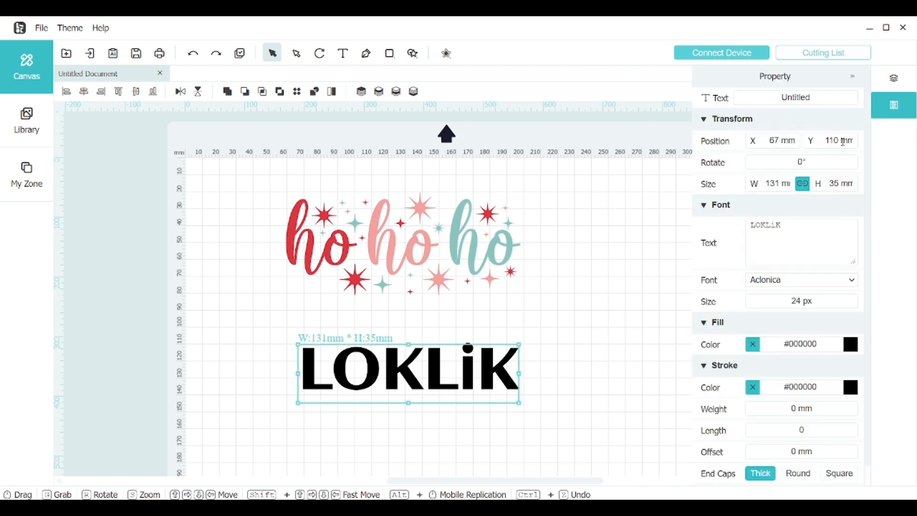
scroll(728, 370, down, 1)
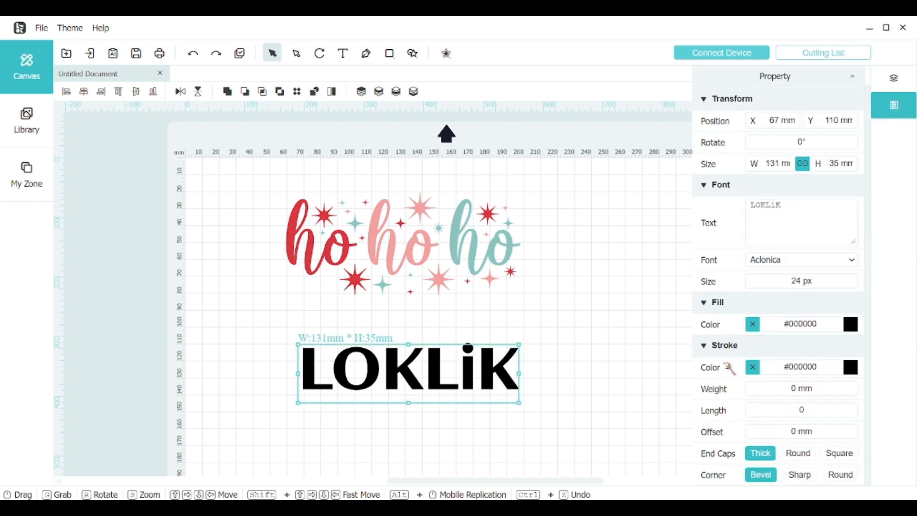
scroll(729, 369, up, 1)
scroll(729, 367, down, 1)
click(617, 319)
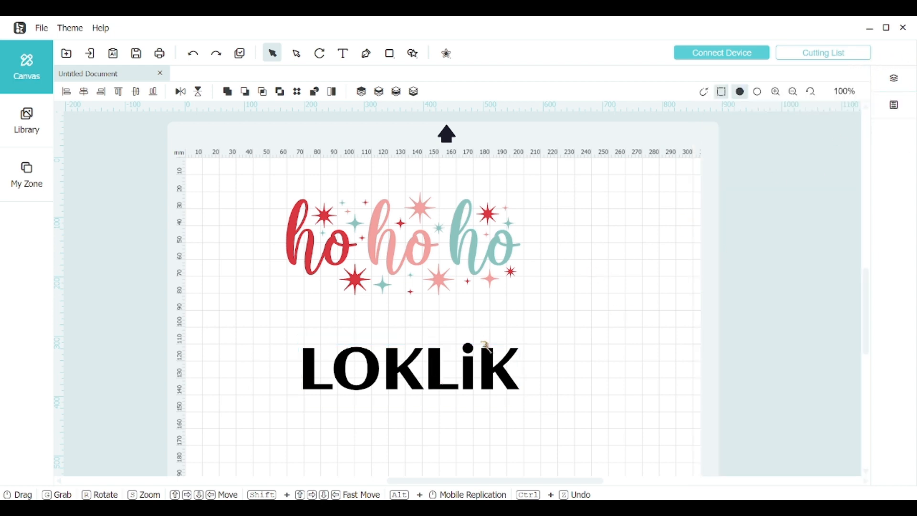
Step: Select the whole ho ho ho design, view its transform properties, and deselect it
click(428, 206)
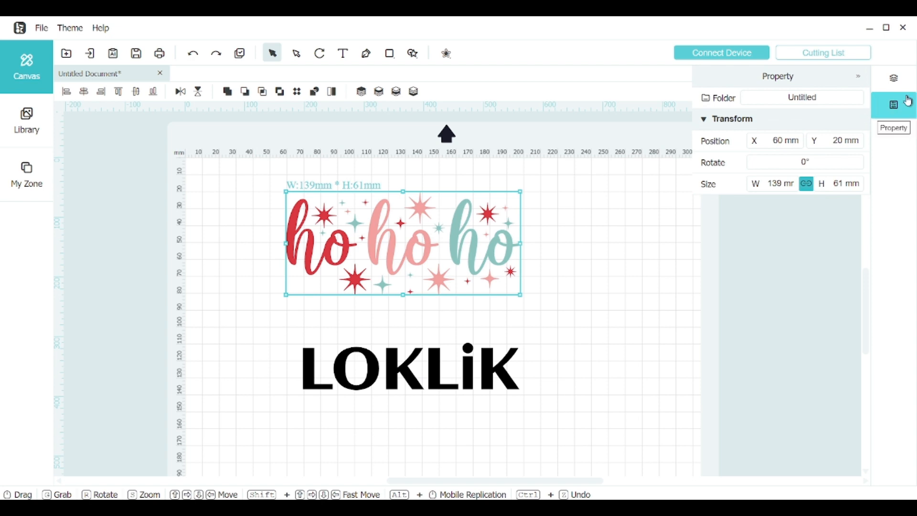
click(894, 105)
click(894, 106)
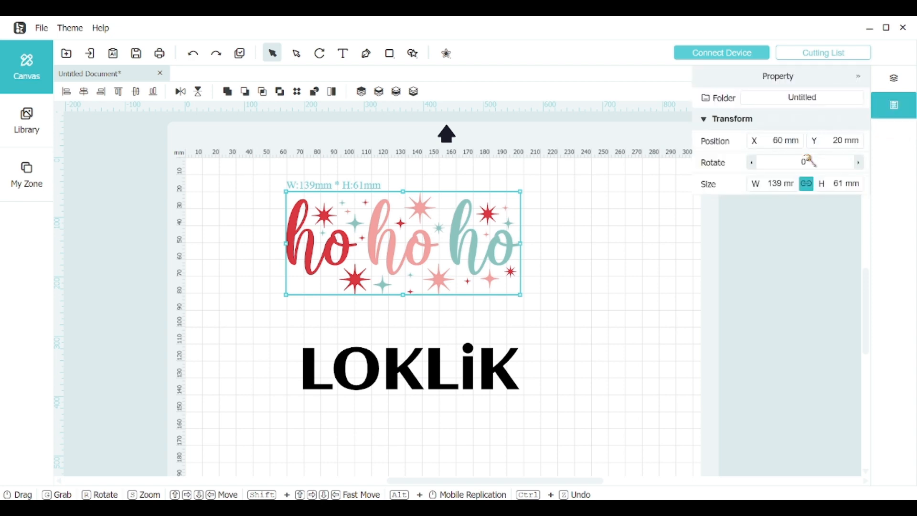
click(544, 247)
Step: Show the fill and stroke properties of the teal "o" and of the pink "o" inside the ho ho ho design
click(497, 251)
double_click(496, 251)
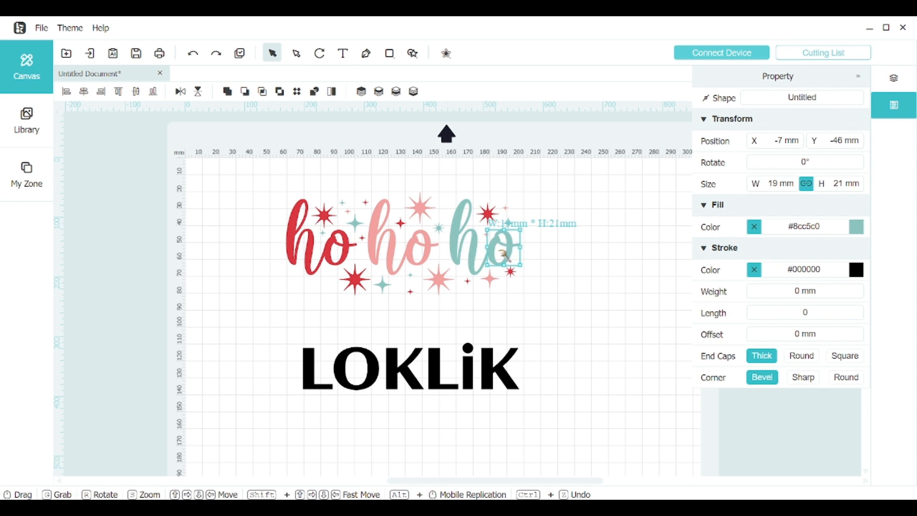
click(545, 259)
click(414, 243)
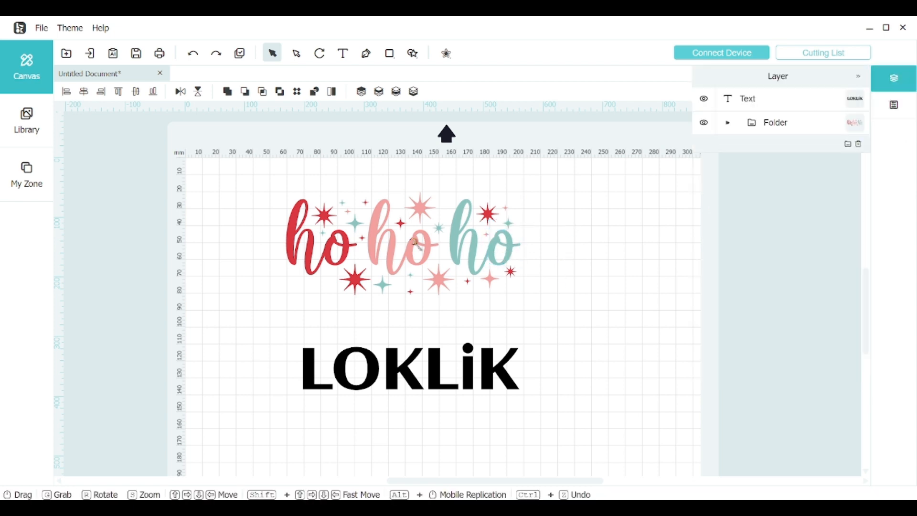
double_click(415, 243)
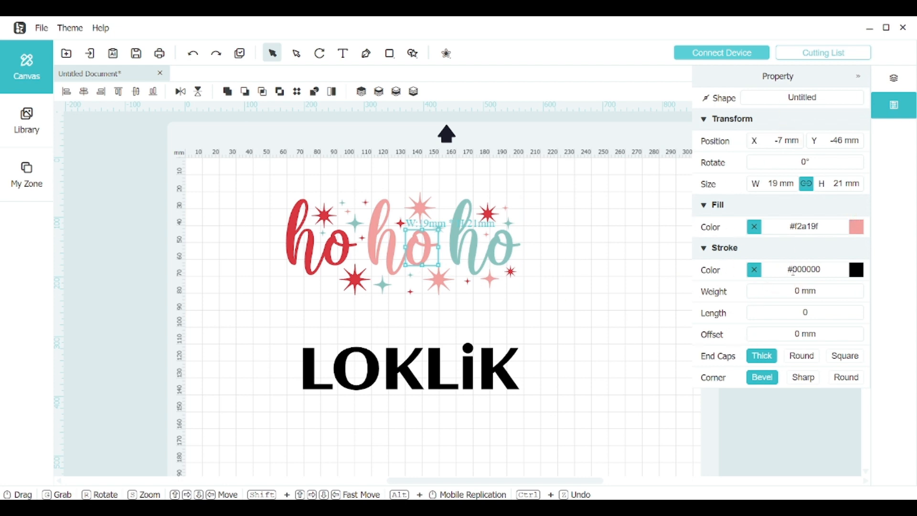
Step: Try a bright red fill on the pink "o" of the ho ho ho design and undo the color change
click(858, 228)
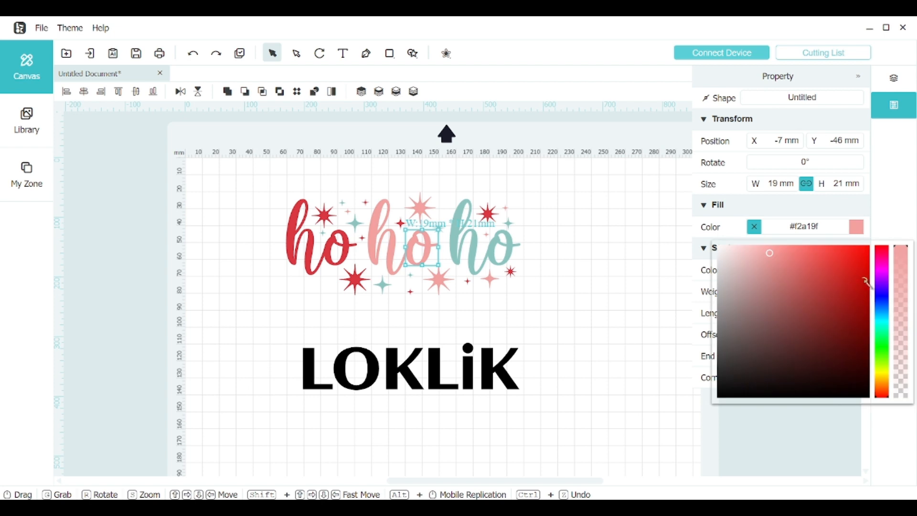
click(860, 255)
click(610, 303)
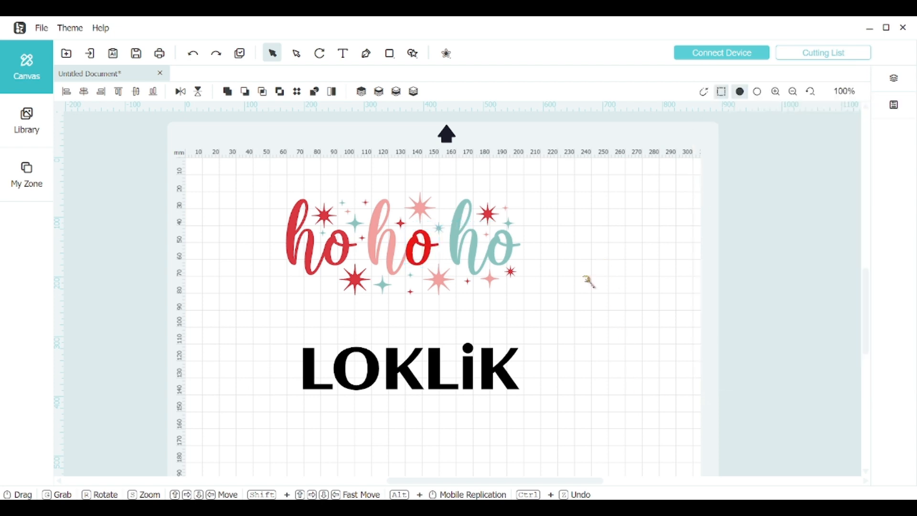
key(ctrl+z)
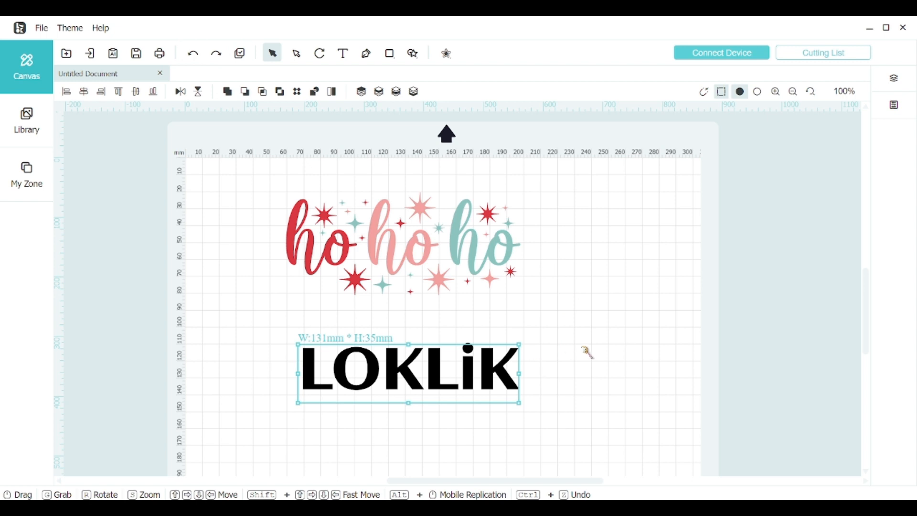
Step: Move the ho ho ho design and the LOKLiK text together closer to the mat's upper-left corner, and deselect them
drag(564, 387, 358, 177)
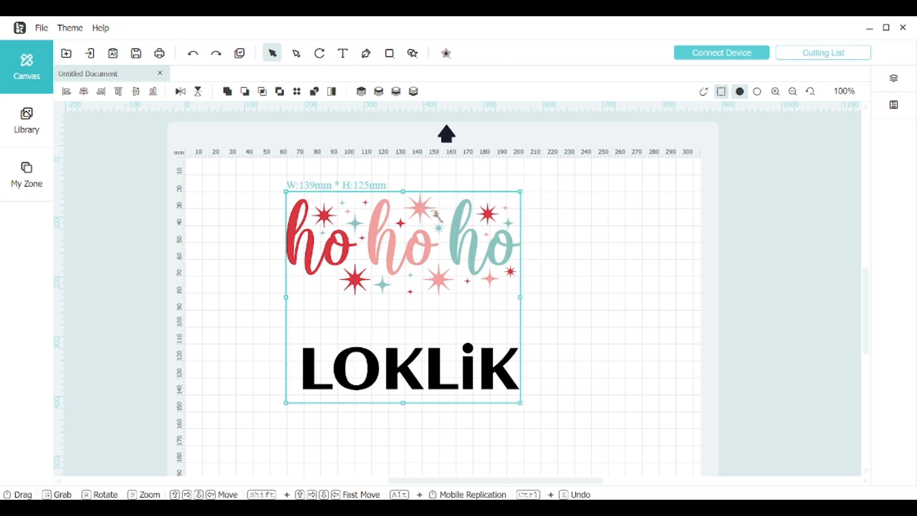
drag(434, 213, 353, 198)
click(522, 222)
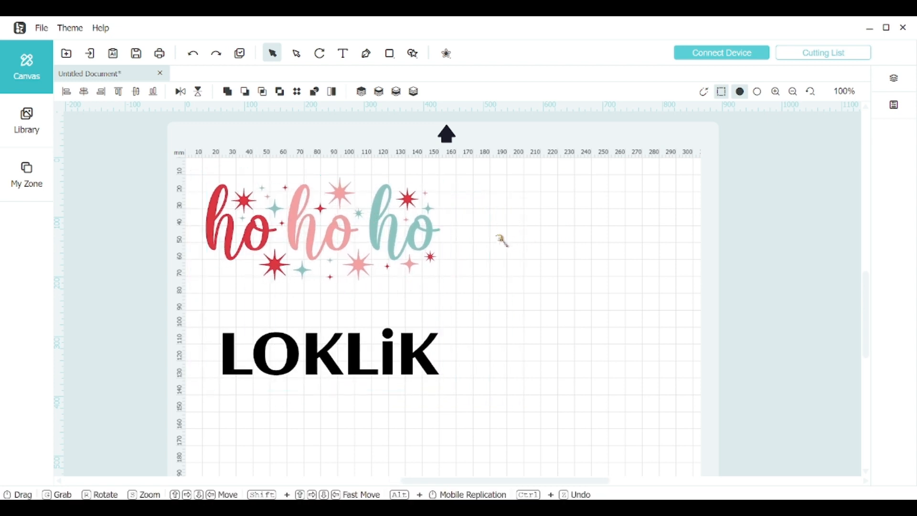
Step: Draw a circle about 53 mm across beside the ho ho ho design and a rectangle about 57 by 56 mm overlapping its lower part
click(390, 54)
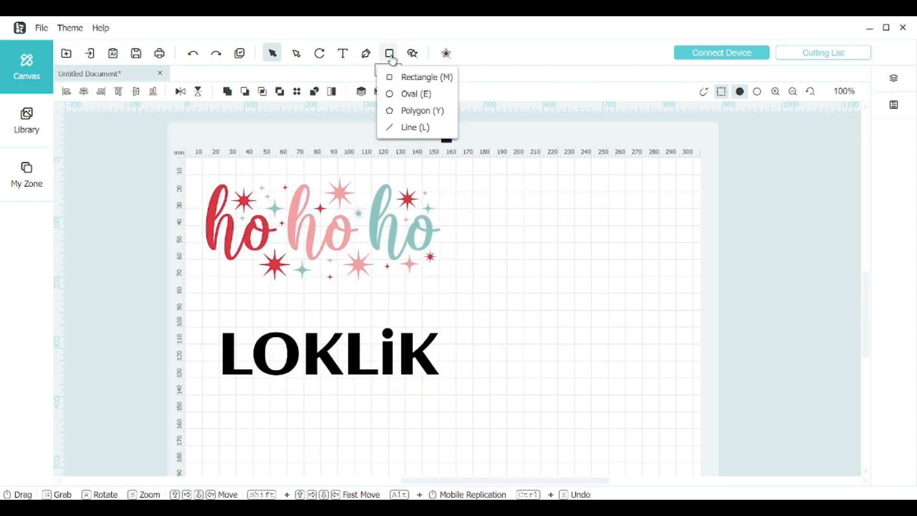
click(406, 96)
drag(524, 188, 615, 278)
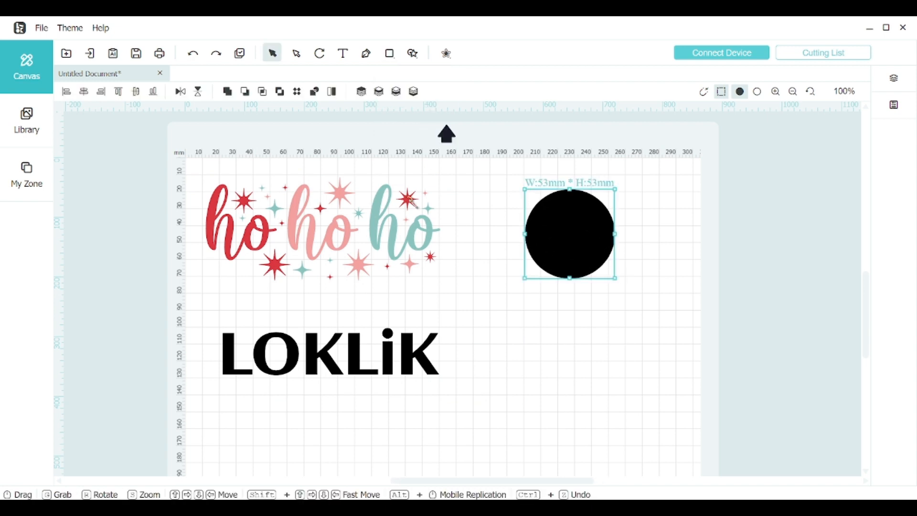
click(390, 54)
click(407, 76)
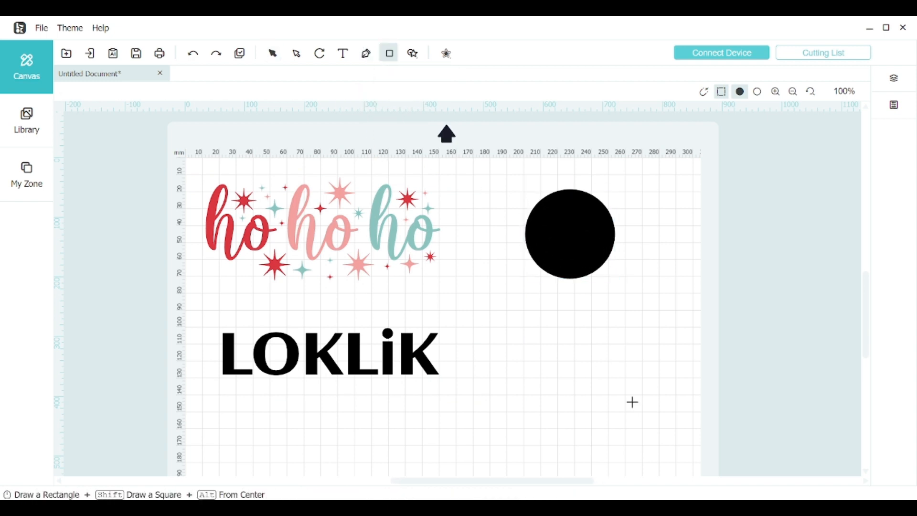
drag(626, 343, 529, 247)
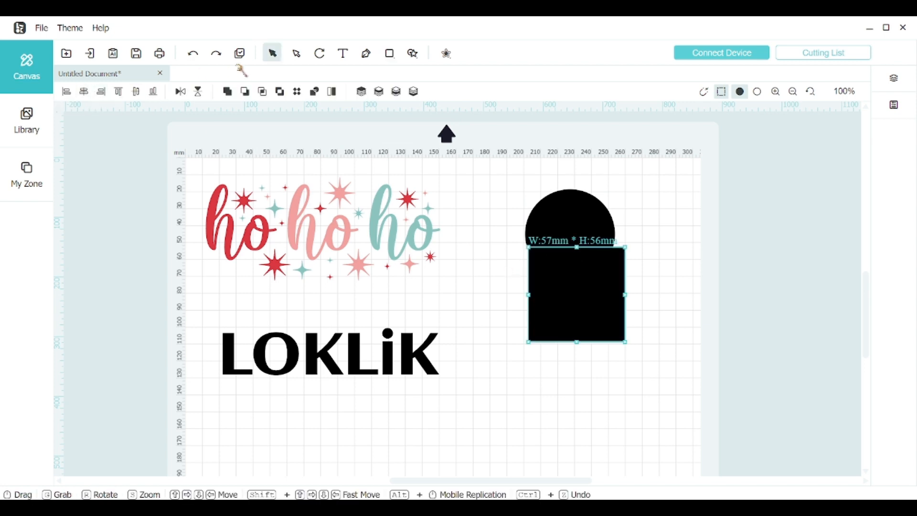
Step: Slice the overlapping circle and rectangle into separate pieces, and delete the pulled-apart pieces
drag(497, 179, 614, 311)
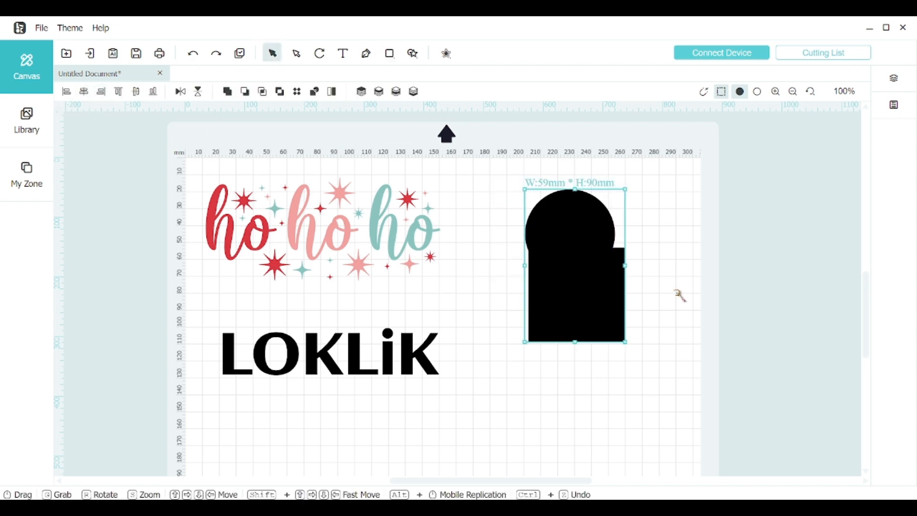
click(312, 96)
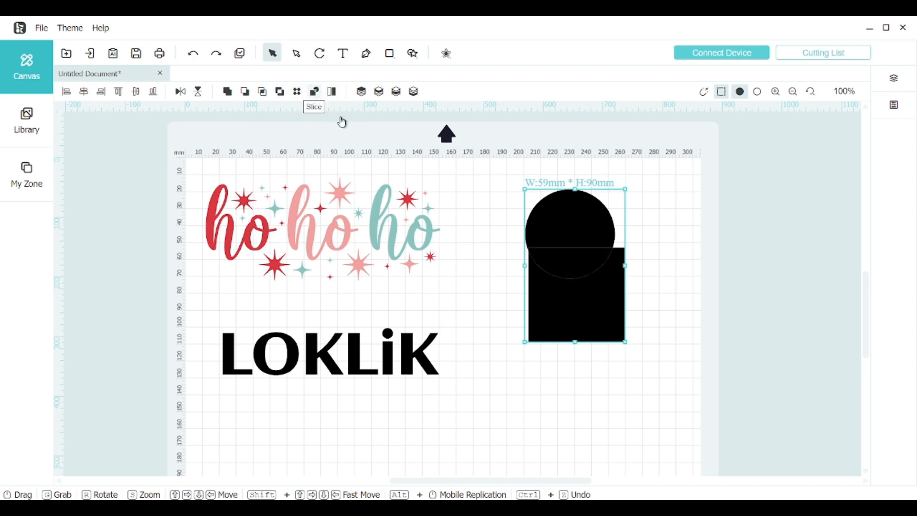
click(673, 275)
drag(602, 309, 594, 414)
drag(583, 262, 595, 313)
drag(631, 432, 554, 185)
key(Delete)
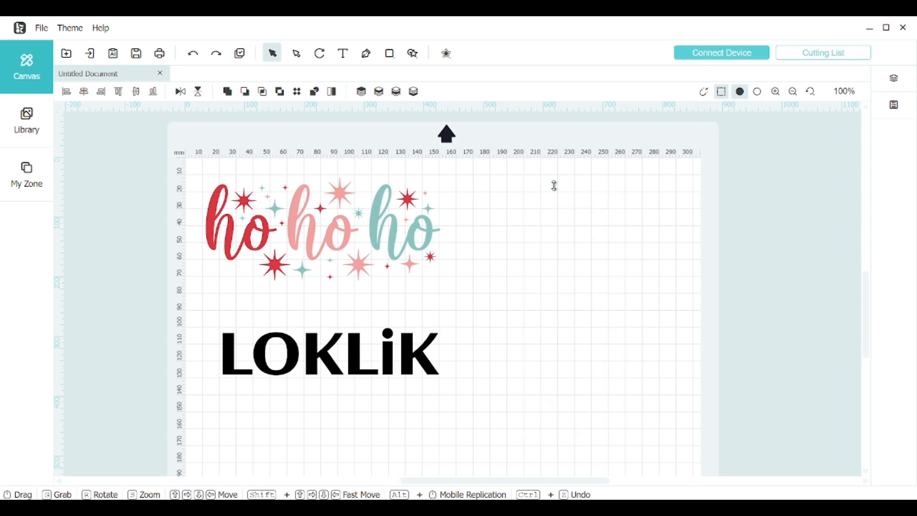
Step: Select both designs and examine the cutting settings with their mode, device, mat and layer material options
key(ctrl+a)
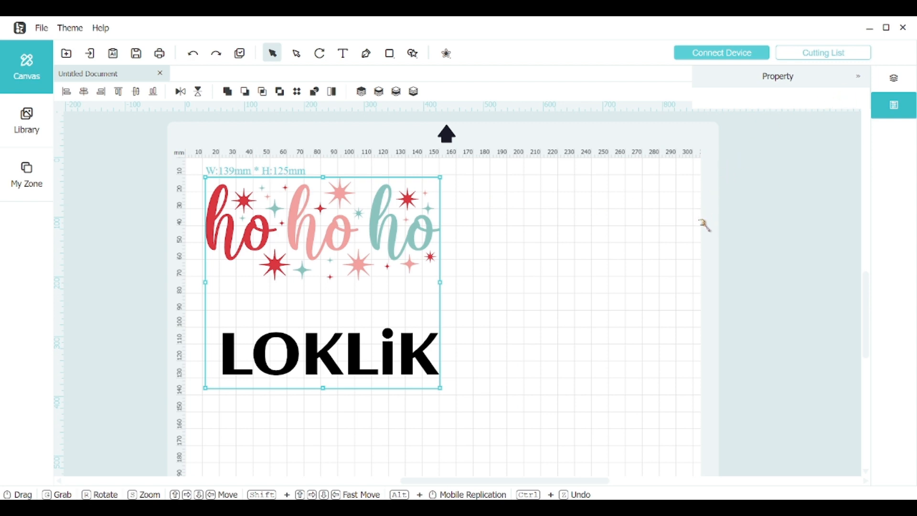
click(737, 57)
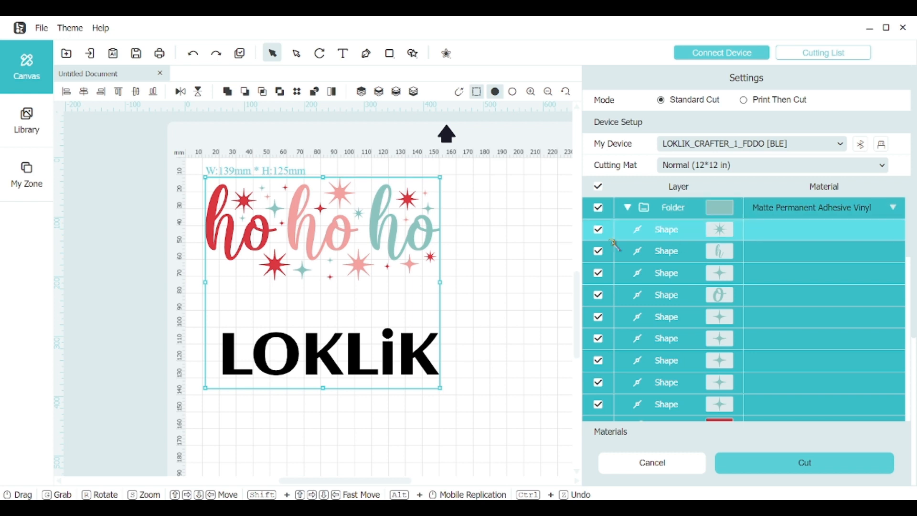
click(509, 236)
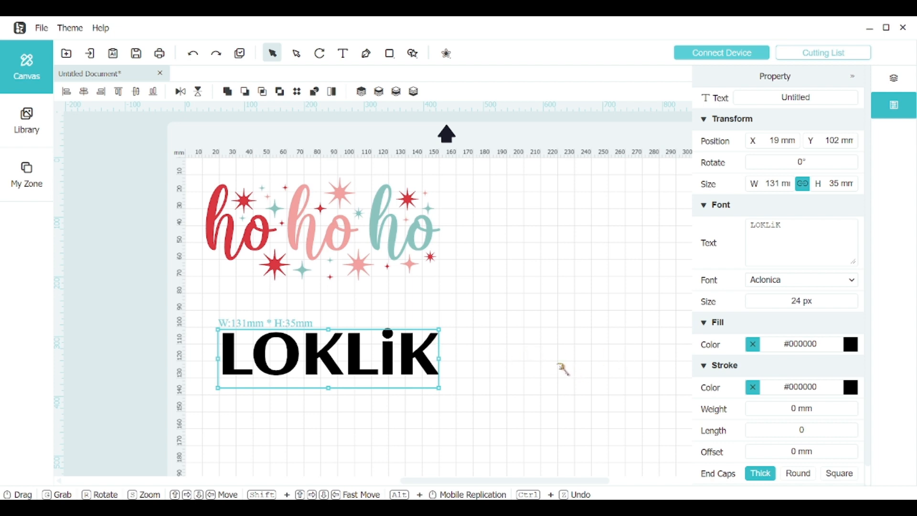
Step: Draw an oval about 65 by 49 mm overlapping the final K of the LOKLiK text, and deselect it
click(388, 56)
click(407, 92)
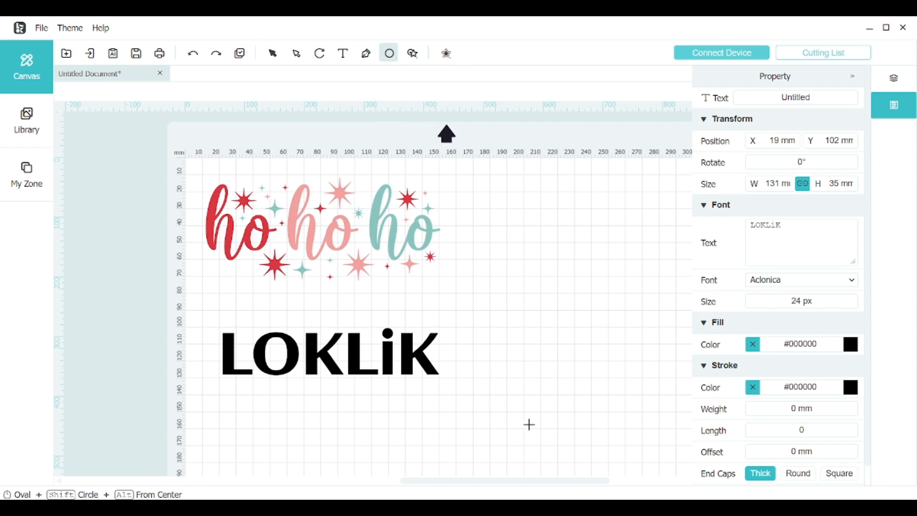
mouse_move(529, 424)
mouse_down()
mouse_move(434, 375)
mouse_move(419, 340)
mouse_up()
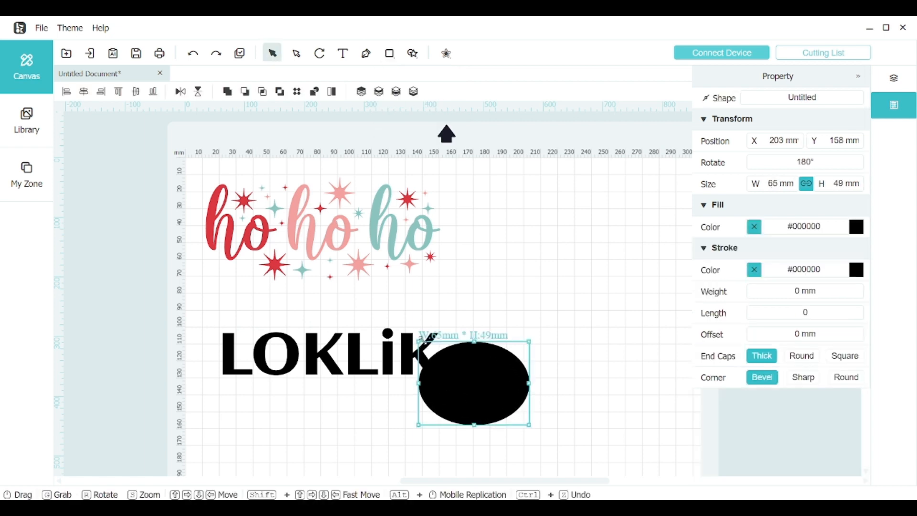
drag(507, 266, 505, 327)
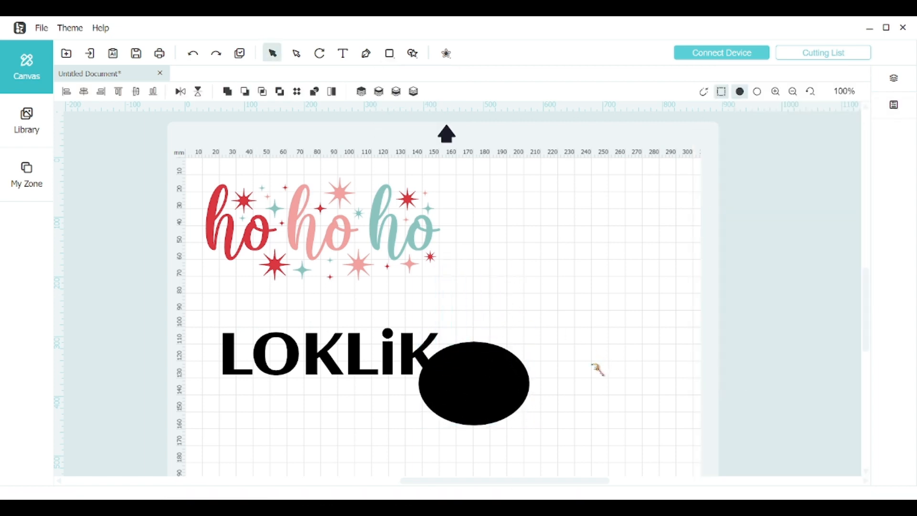
Step: Slice the LOKLiK text with the overlapping oval, and pull the oval and the cut-out piece of the K away
drag(594, 365, 363, 348)
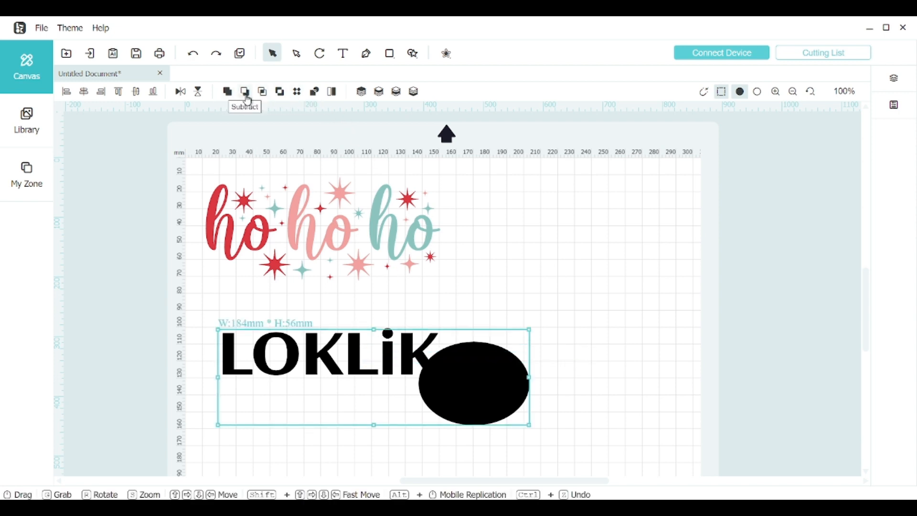
click(316, 93)
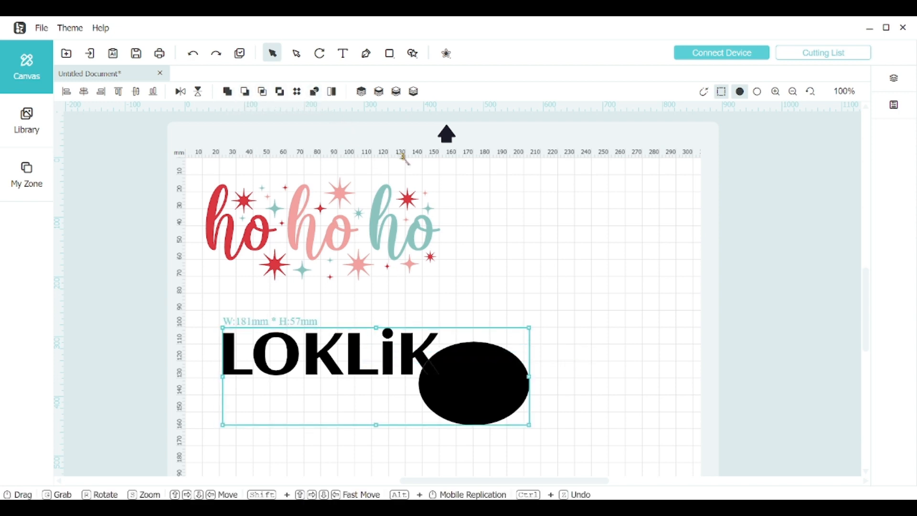
click(632, 263)
drag(486, 398, 584, 339)
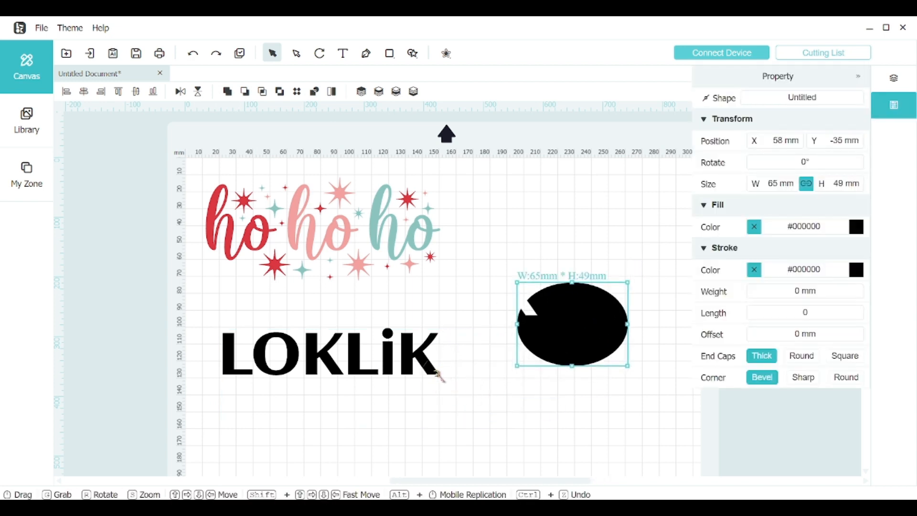
drag(436, 375, 479, 418)
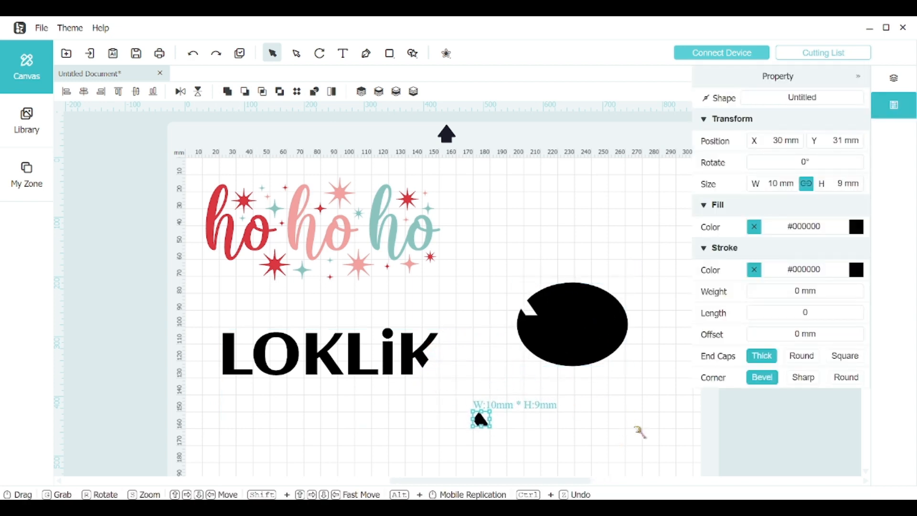
Step: Undo the piece moves and the slice of the LOKLiK text, and delete the oval
drag(635, 430, 221, 280)
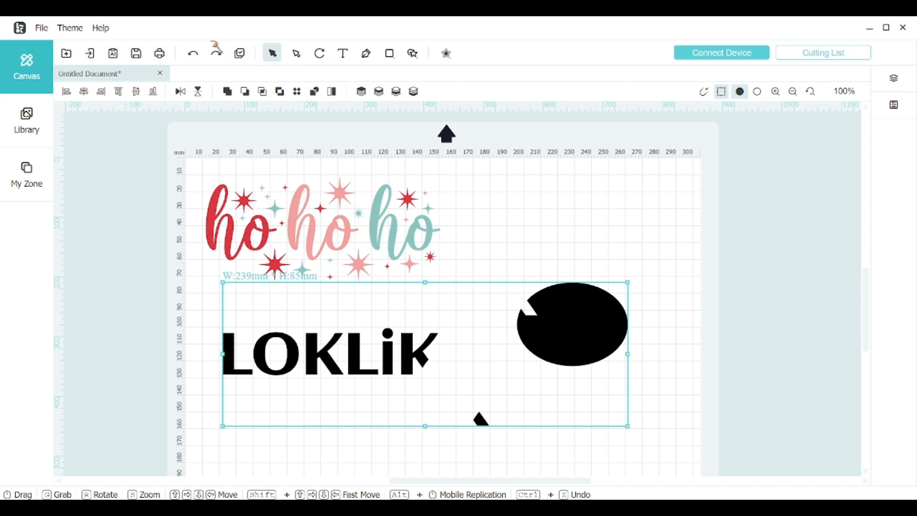
click(194, 61)
click(193, 61)
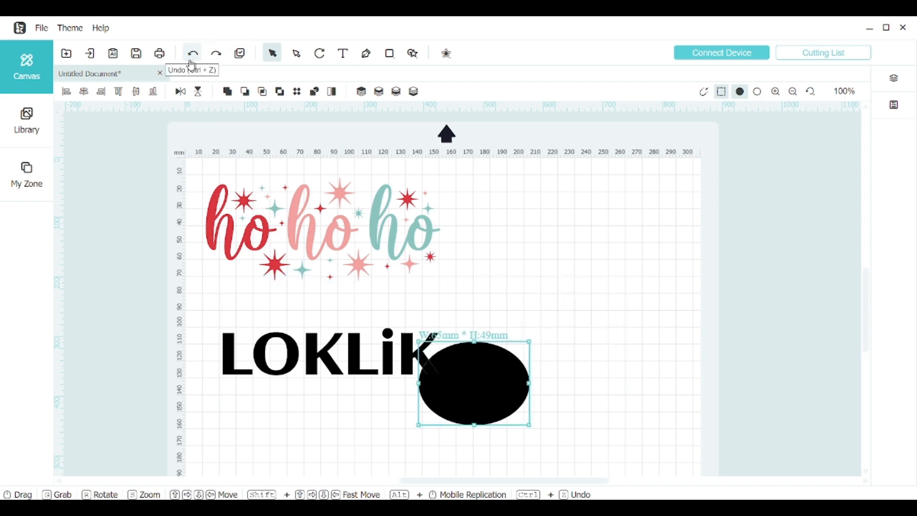
click(193, 61)
click(625, 319)
drag(468, 379, 548, 377)
key(Delete)
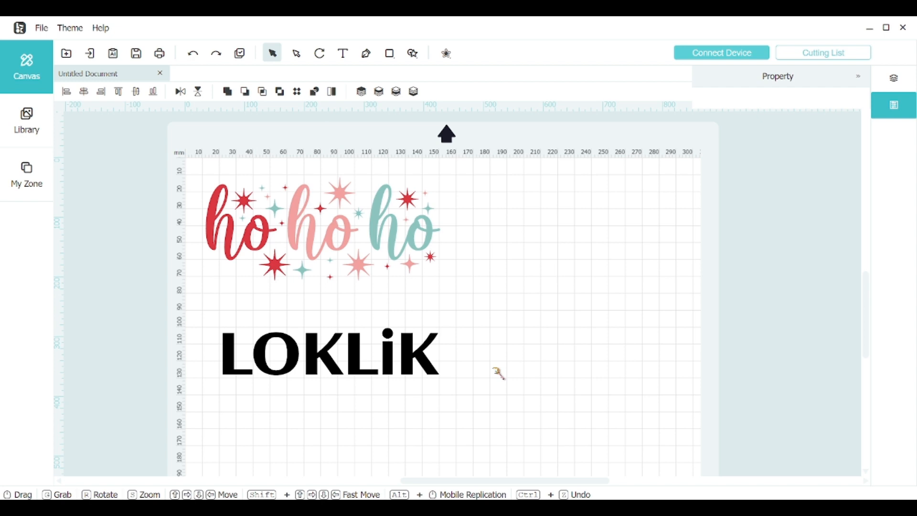
Step: Add a 7 mm offset with round corners around the LOKLiK text
click(415, 364)
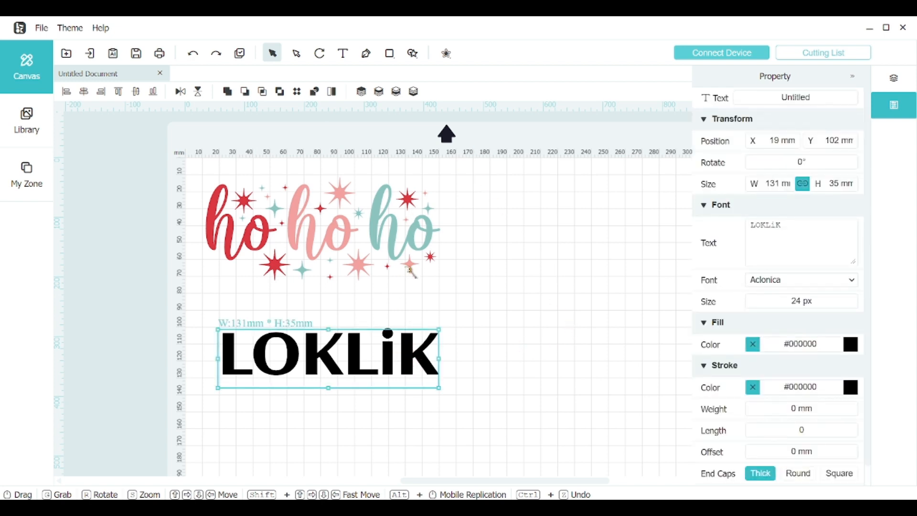
click(446, 54)
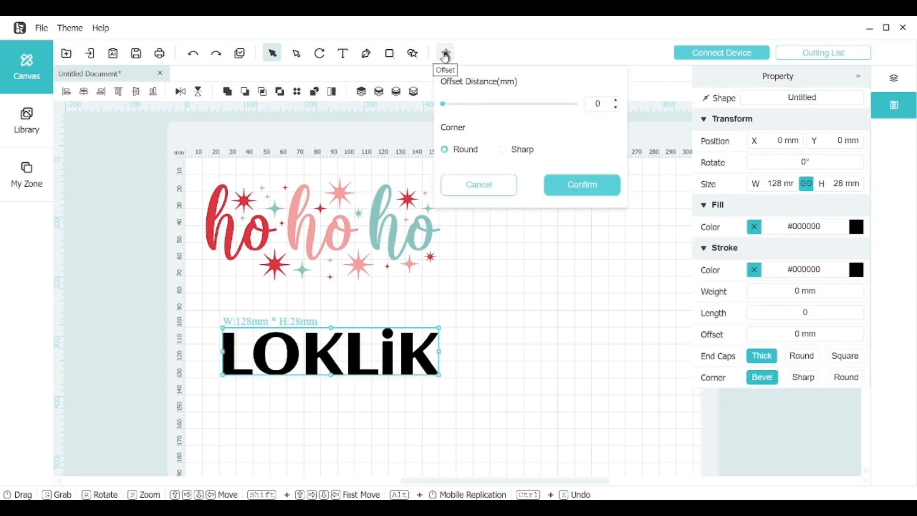
drag(444, 105, 483, 105)
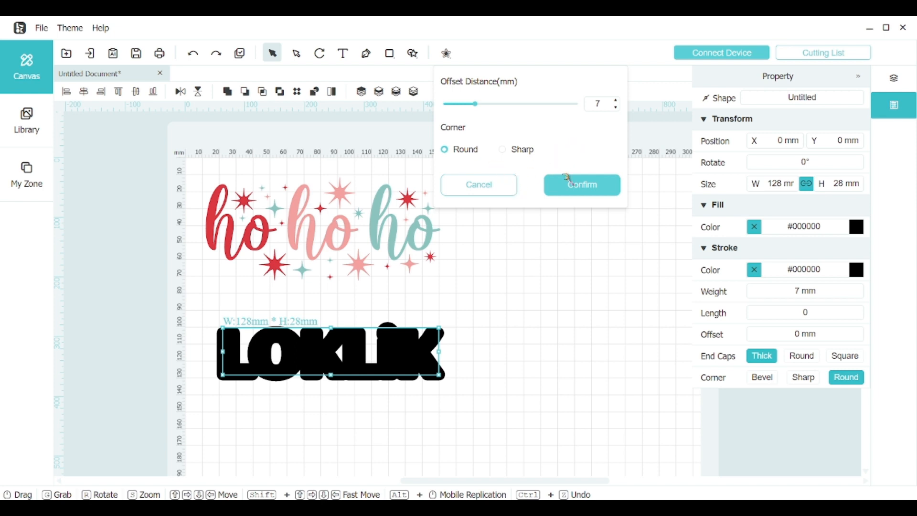
click(592, 189)
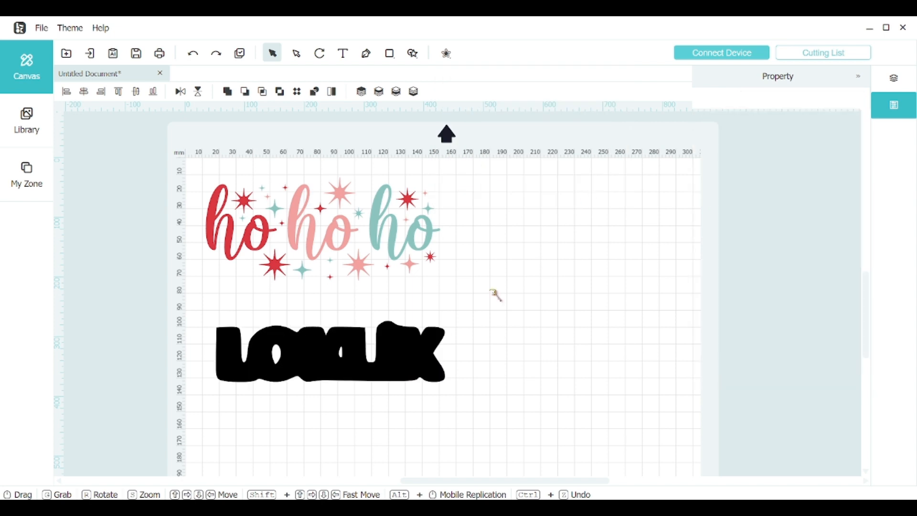
Step: Isolate the offset shape behind the LOKLiK text from the text itself by selecting only the Shape layer
click(408, 348)
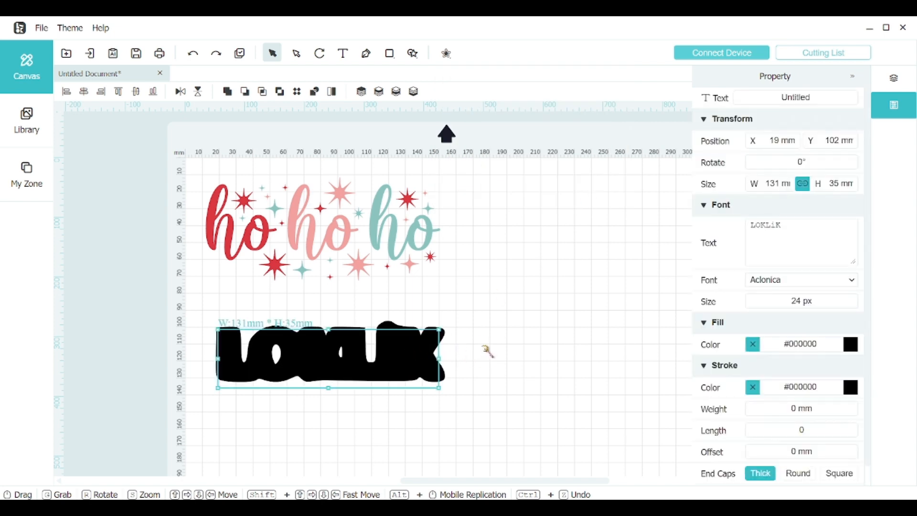
drag(501, 356, 257, 355)
click(497, 346)
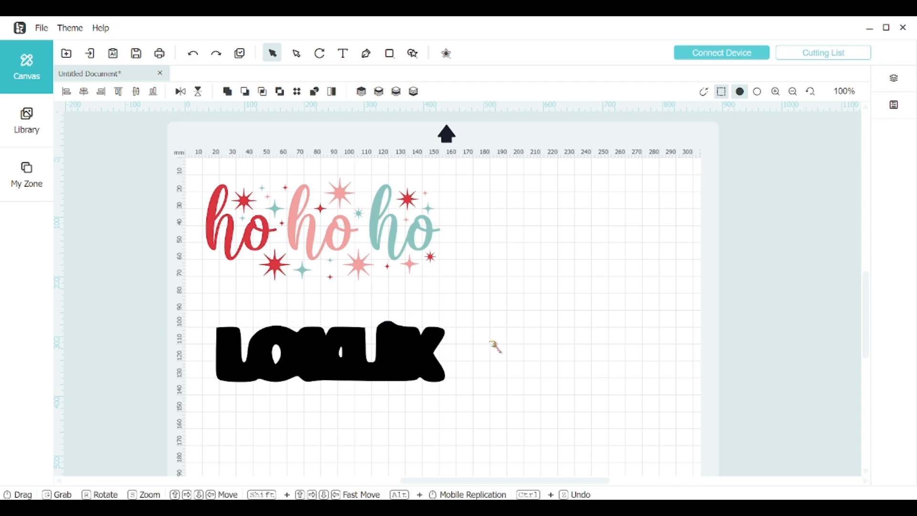
click(441, 349)
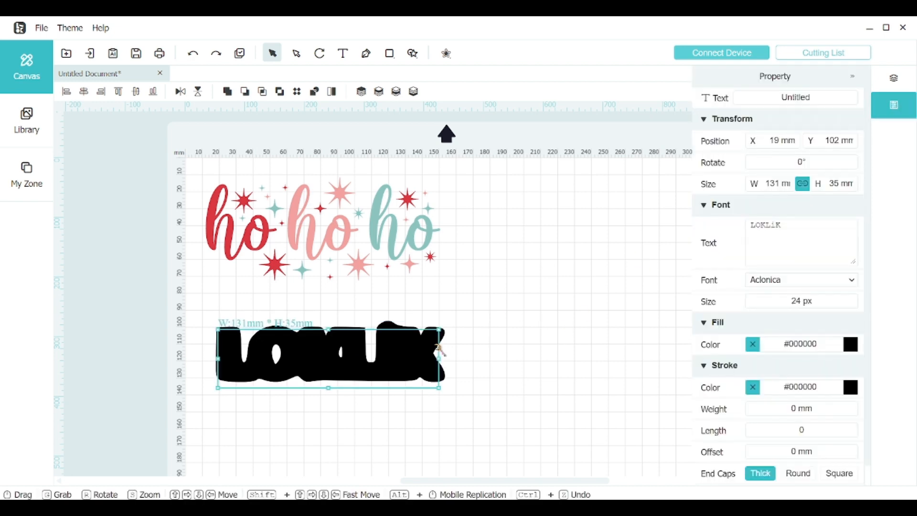
click(893, 78)
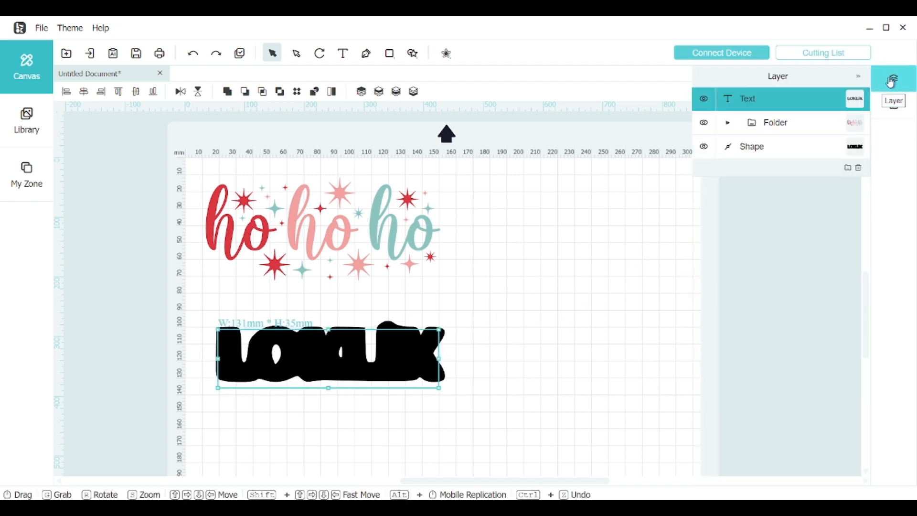
double_click(763, 153)
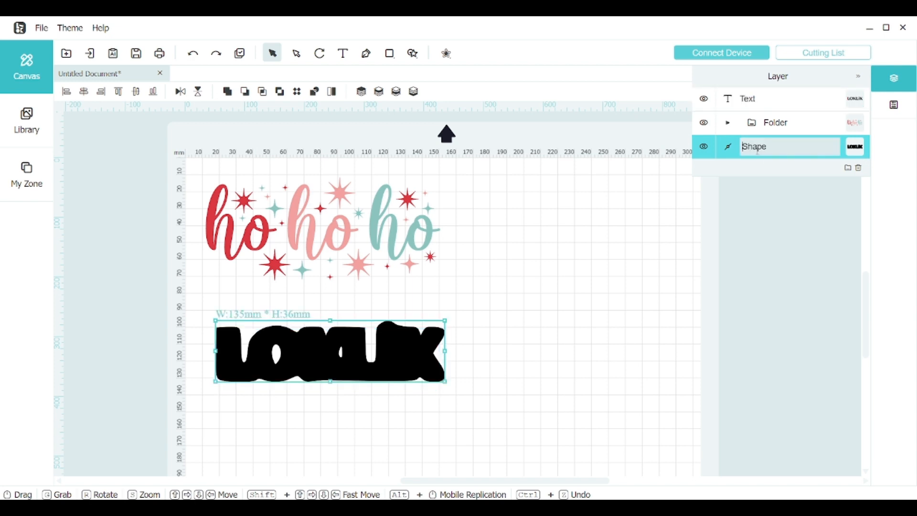
click(853, 151)
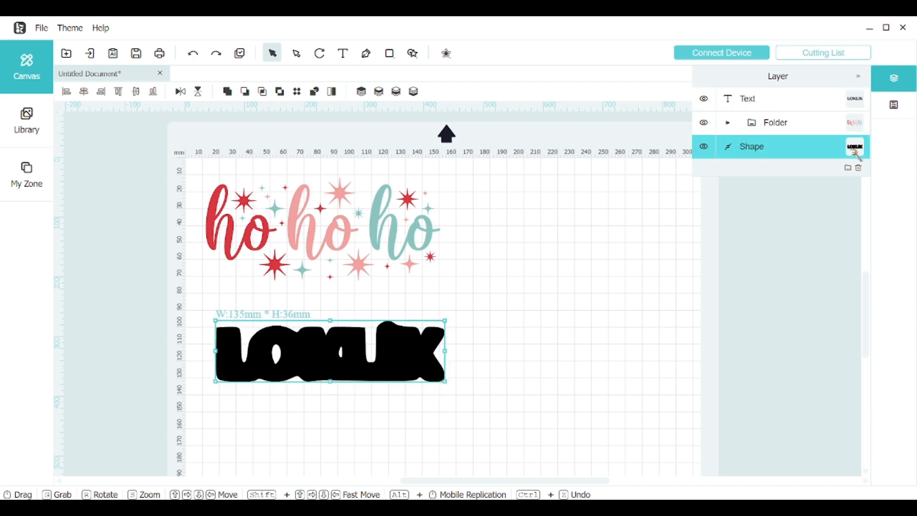
Step: Fill the offset shape behind the LOKLiK text with bright red, and deselect it
click(894, 104)
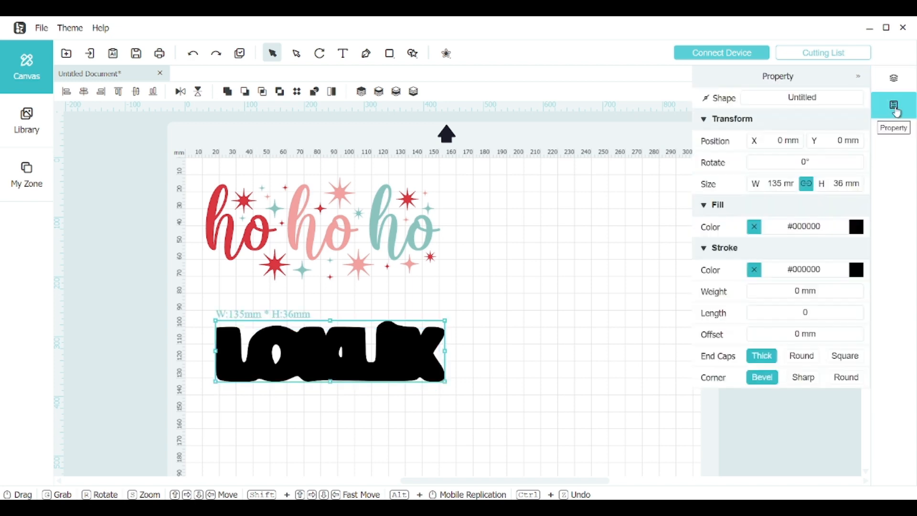
click(857, 226)
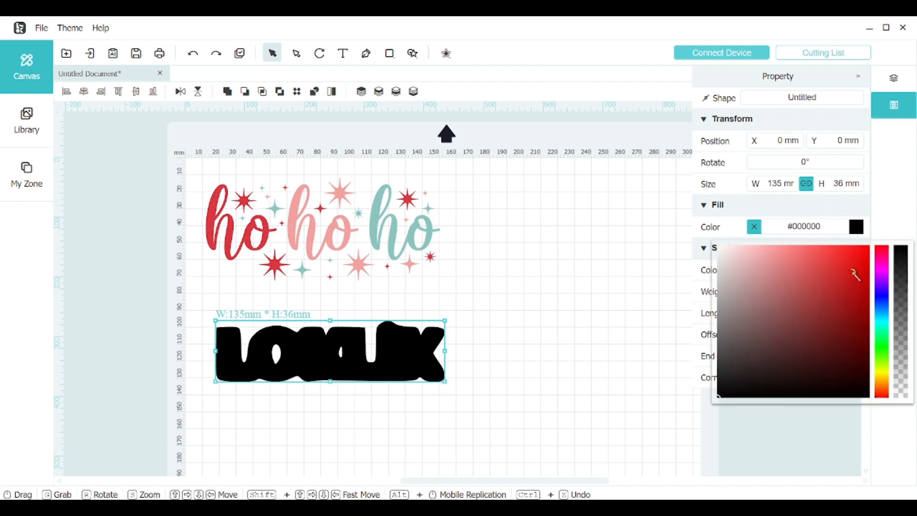
drag(855, 271, 862, 250)
click(783, 318)
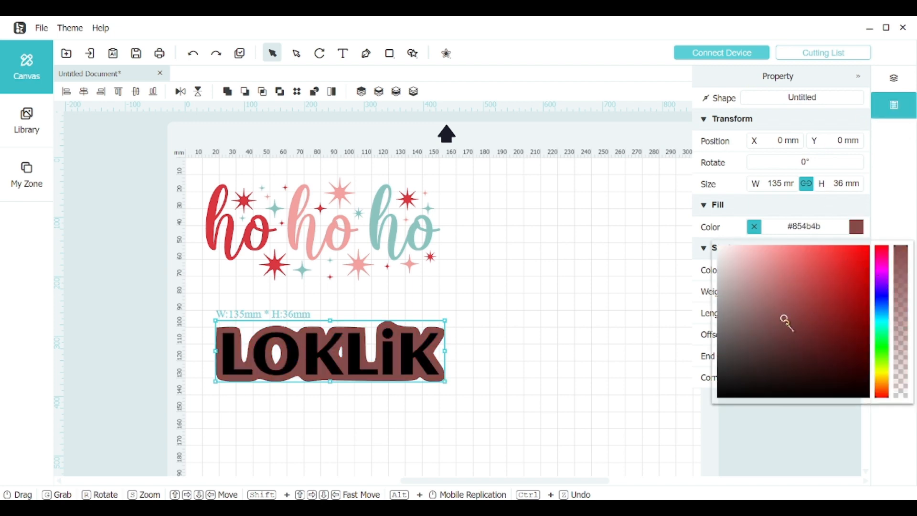
click(841, 279)
click(573, 319)
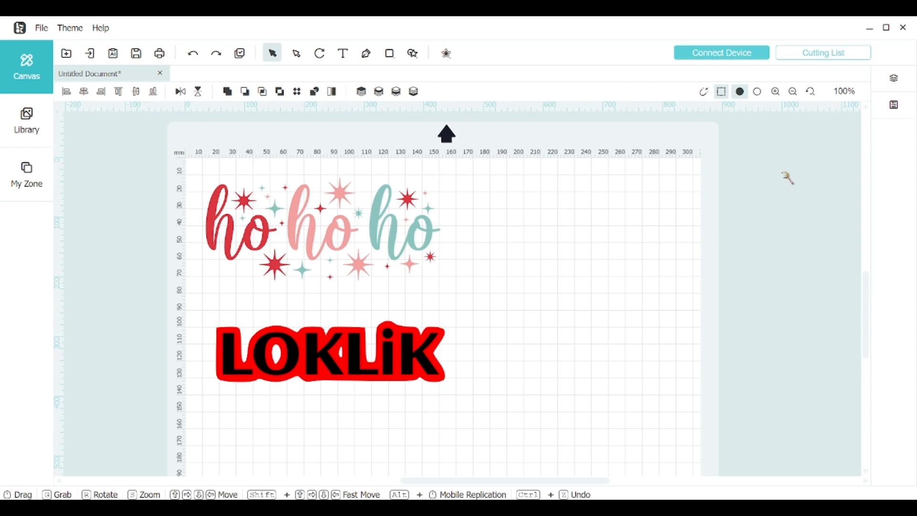
Step: Select the red offset shape on its own among the layers to check its outline, and deselect it
click(894, 77)
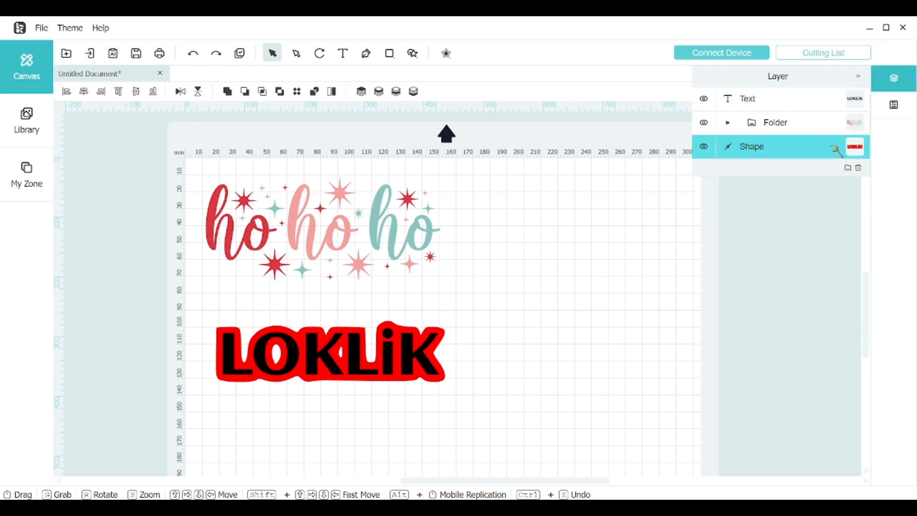
click(860, 150)
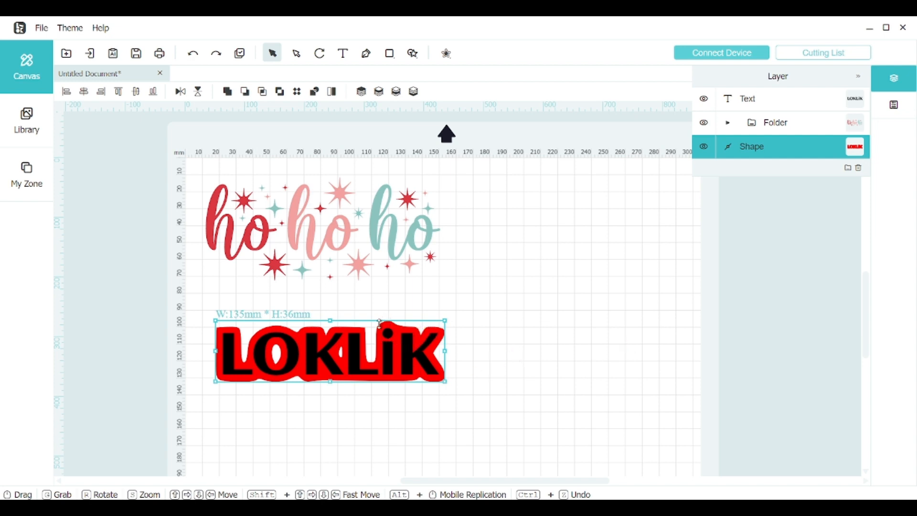
click(485, 392)
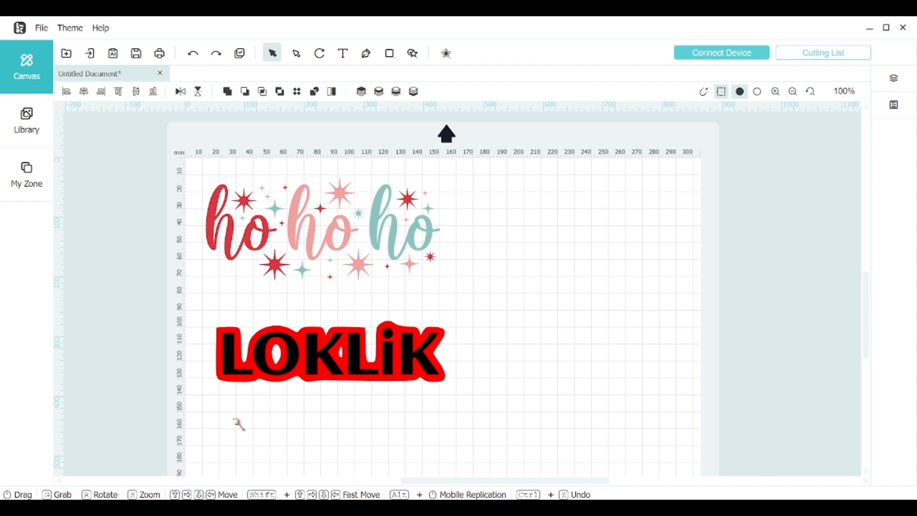
Step: Apply a red fill to the sharper-cornered offset behind the LOKLiK text, and deselect it
scroll(199, 411, up, 8)
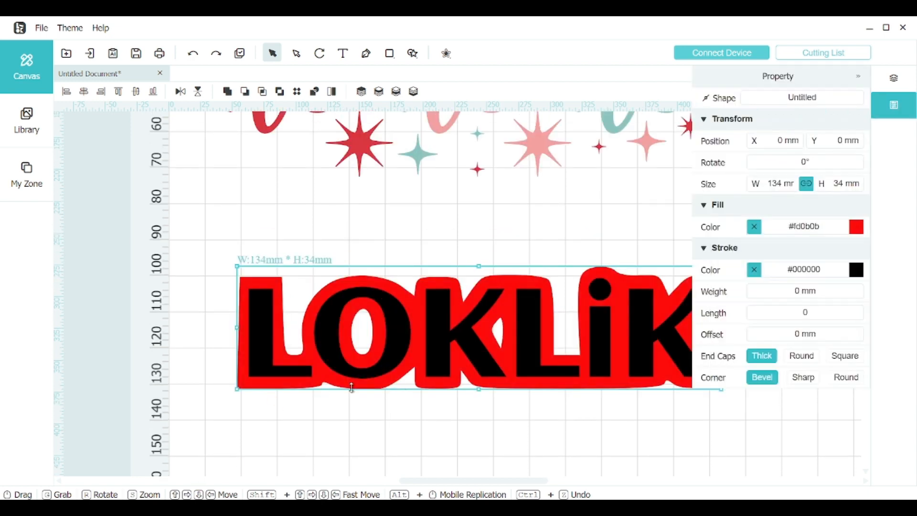
click(370, 426)
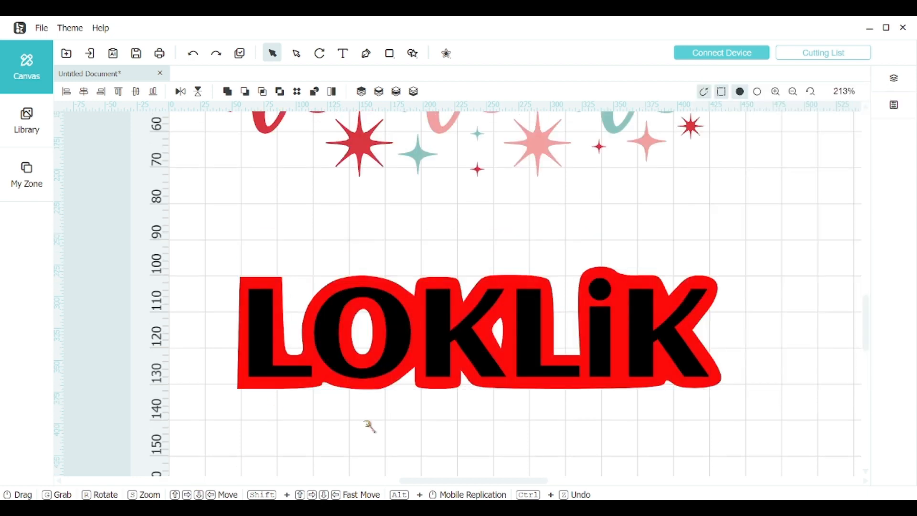
Step: Try to draw a pattern shape in the empty area below the LOKLiK text
scroll(440, 349, down, 5)
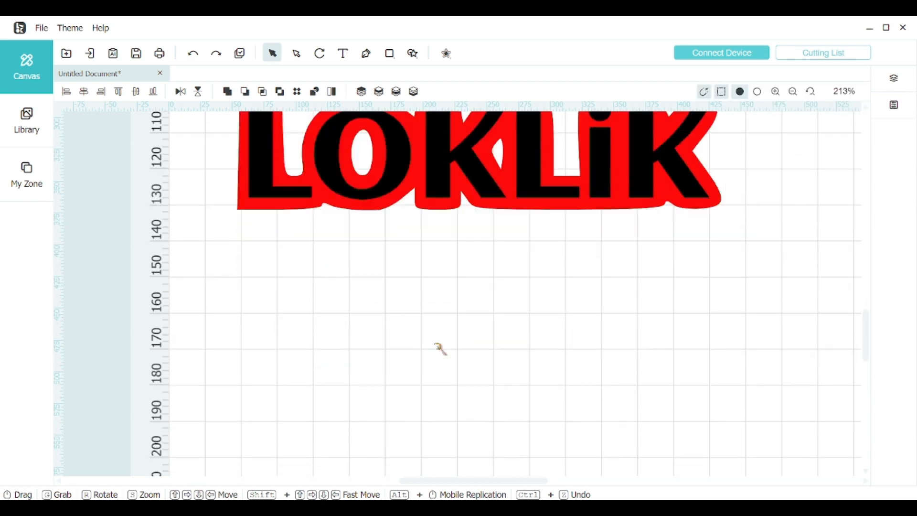
click(413, 54)
click(423, 76)
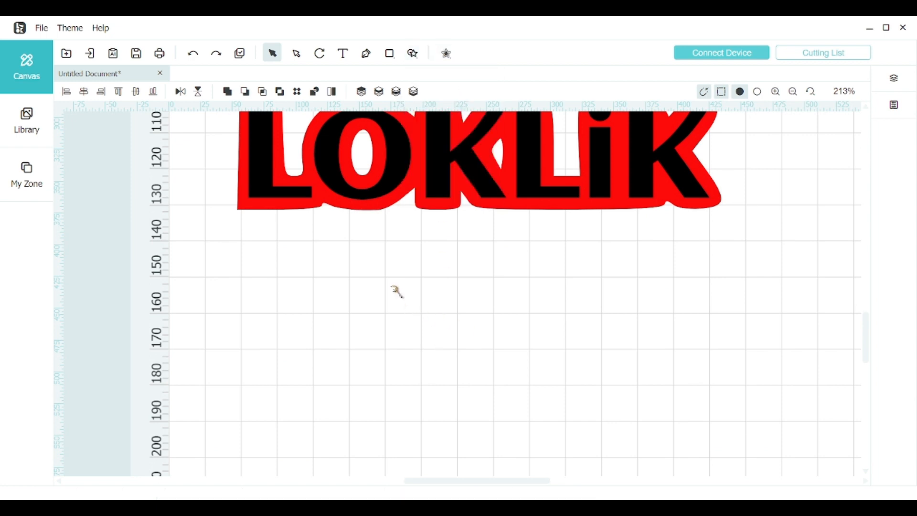
drag(391, 287, 533, 422)
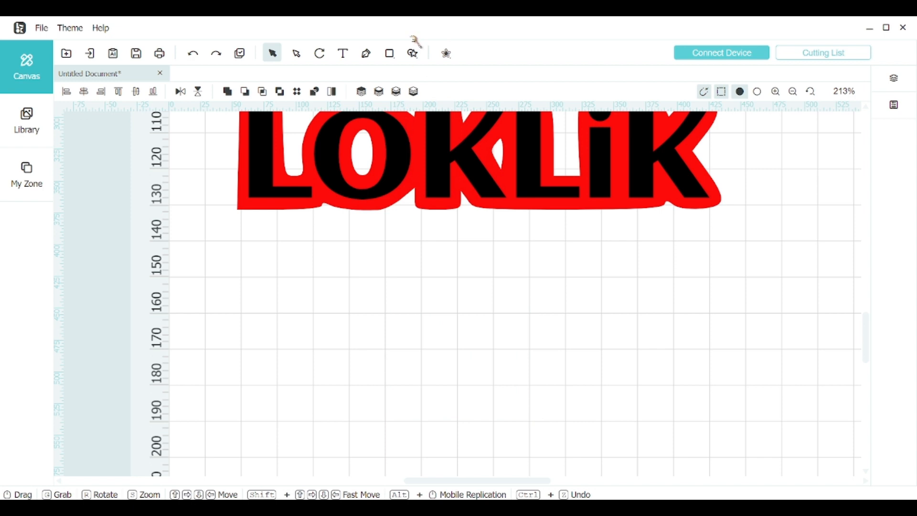
Step: Draw a nearly circular oval about 31 by 30 mm in the empty area below the LOKLiK text
click(389, 53)
click(409, 93)
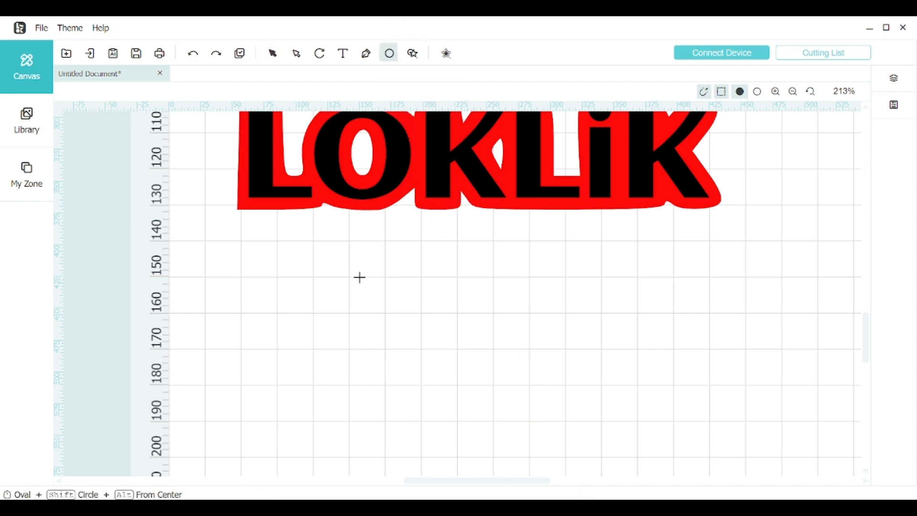
drag(360, 277, 462, 387)
Step: Add a 7 mm offset with round corners around the black circle
click(446, 53)
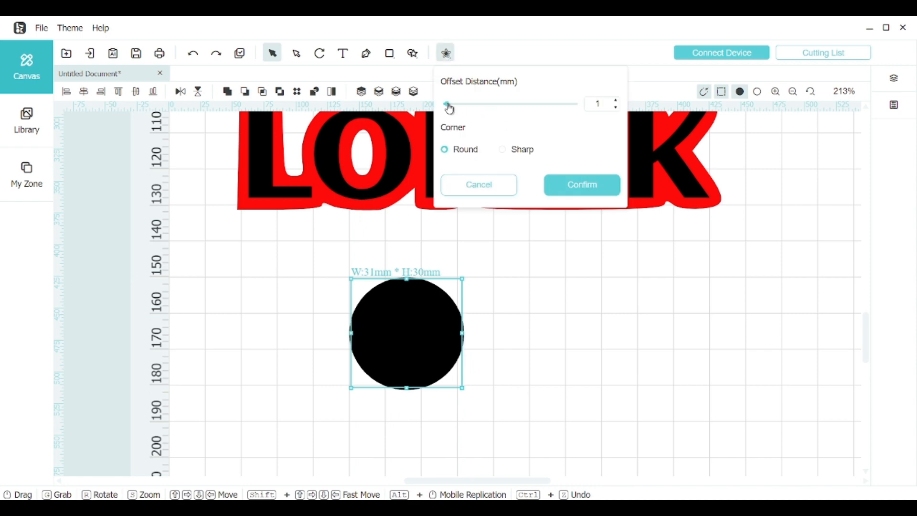
drag(450, 108, 475, 108)
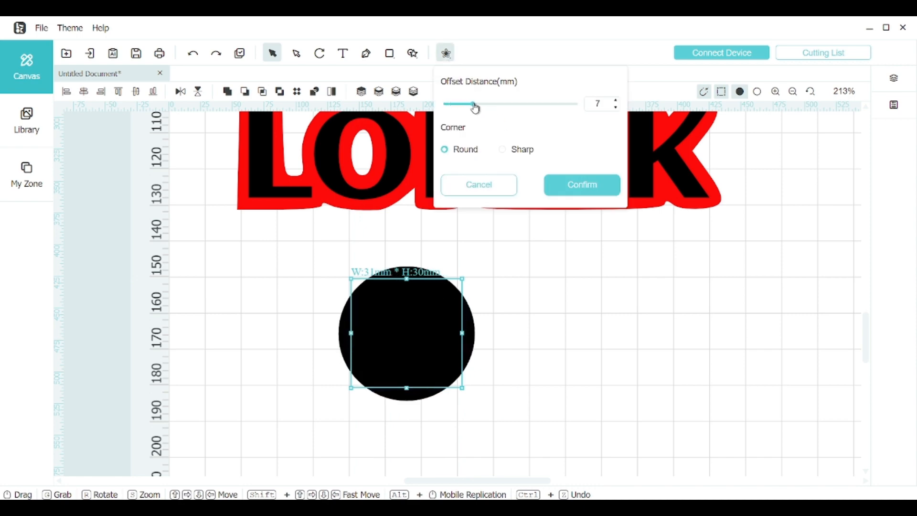
click(583, 184)
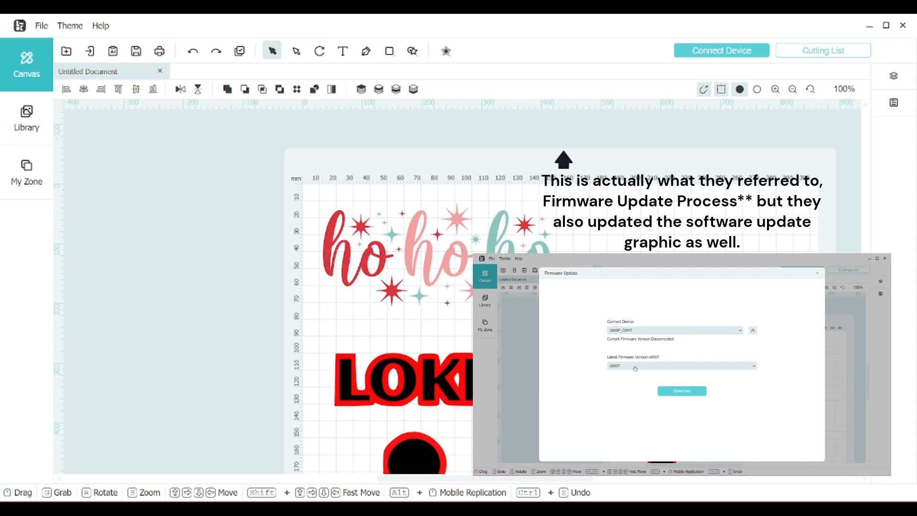
Step: Check for software updates, and close the update notice
click(101, 25)
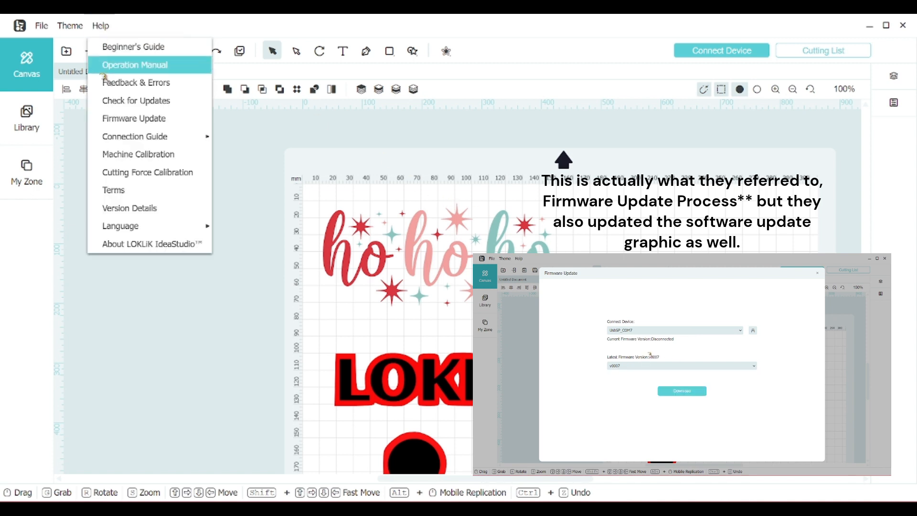
click(135, 101)
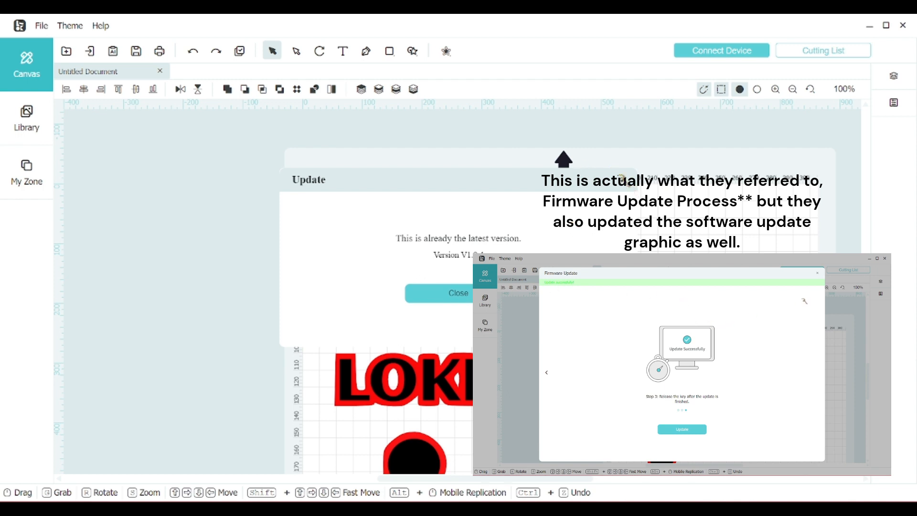
click(456, 293)
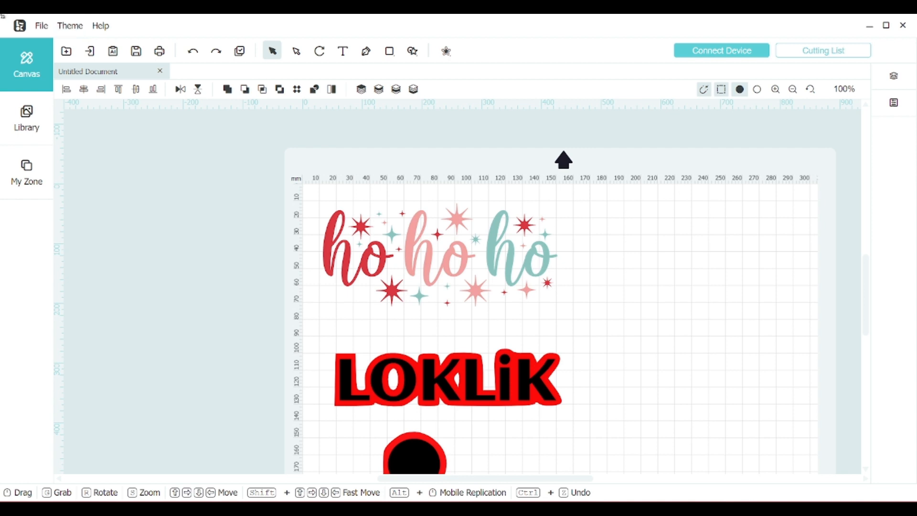
Step: Examine the cutting list's layers, material, force, speed and canvas mirror settings, and leave without cutting
click(28, 89)
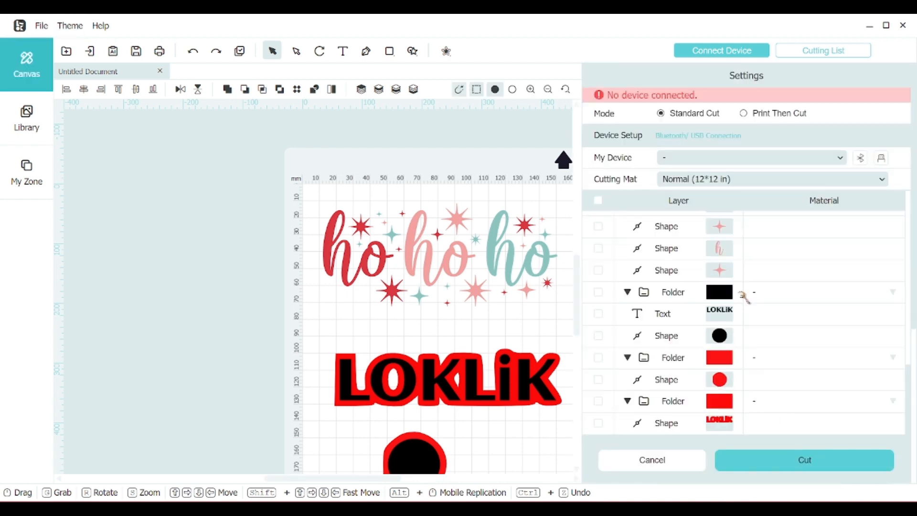
scroll(684, 380, down, 5)
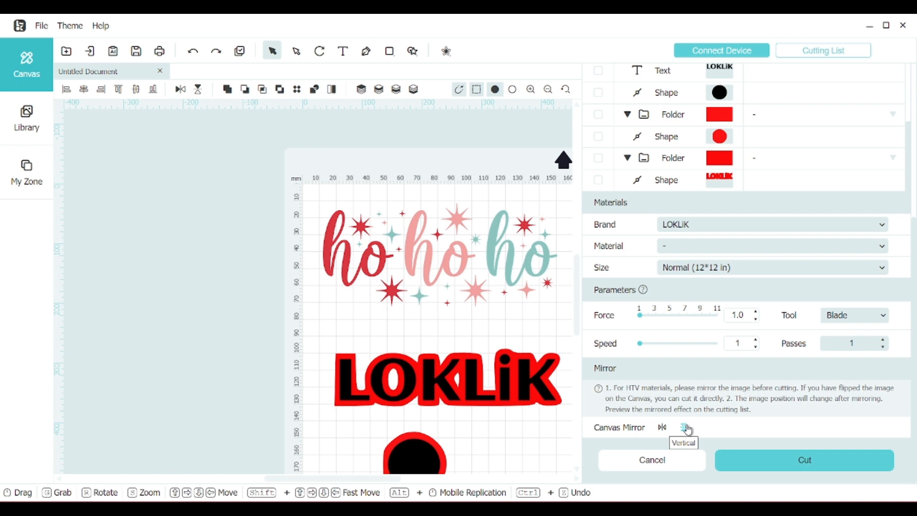
click(670, 471)
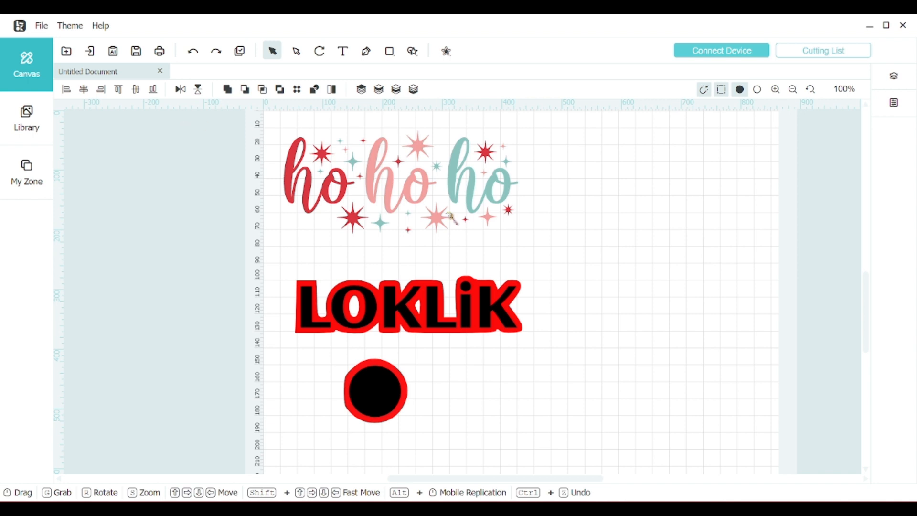
scroll(592, 256, up, 1)
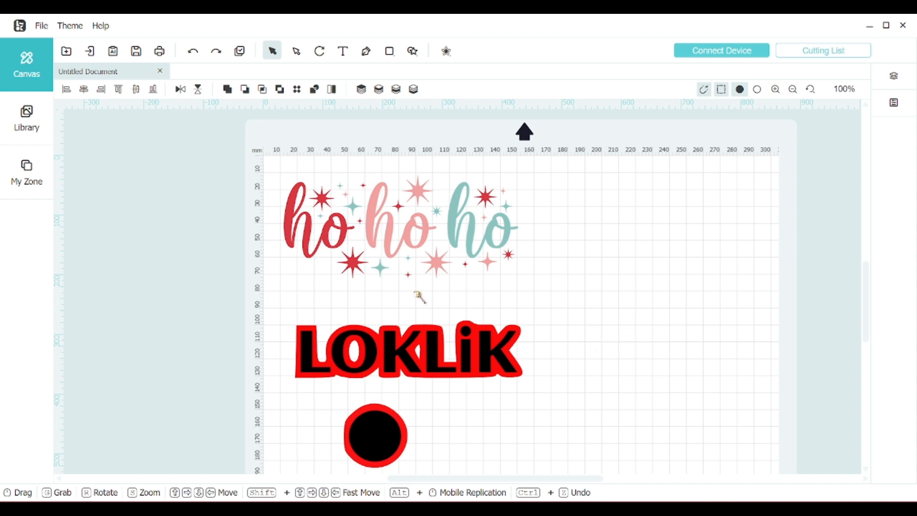
scroll(353, 255, down, 2)
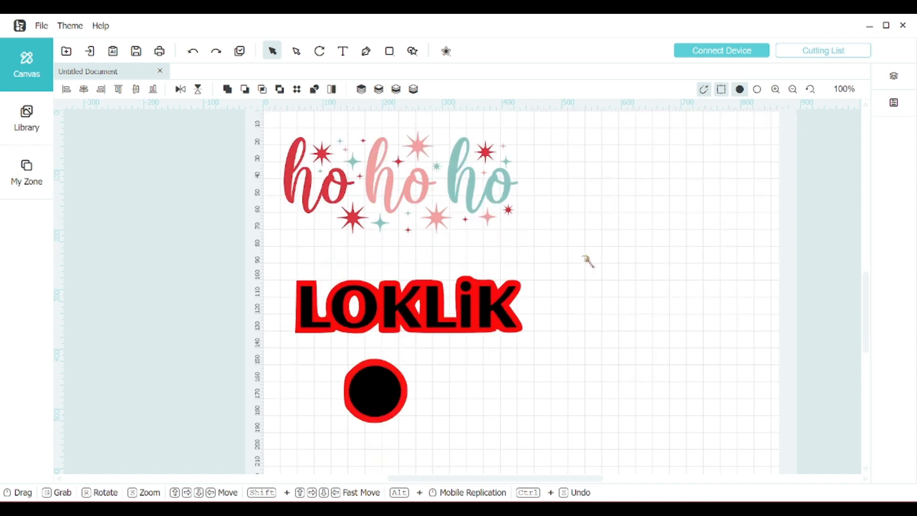
scroll(589, 261, up, 2)
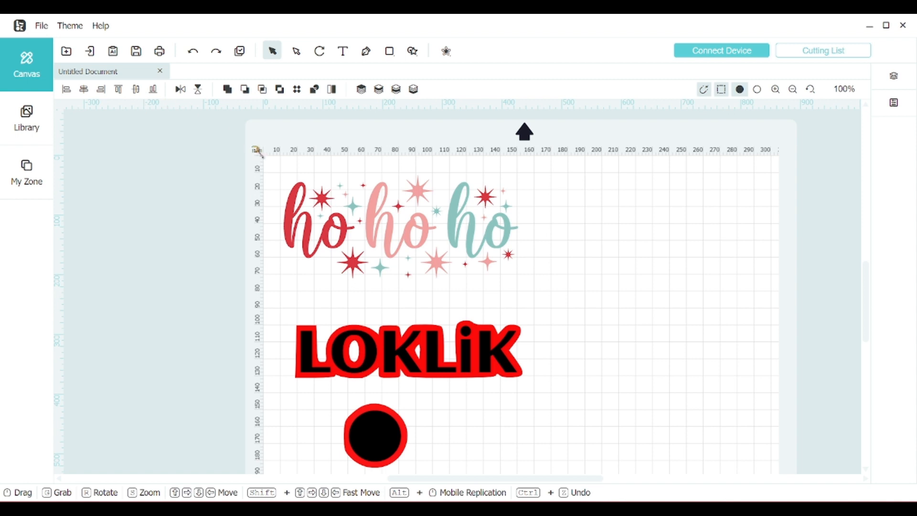
Step: Open the saved otters project from the projectFile folder of the personal designs
click(43, 31)
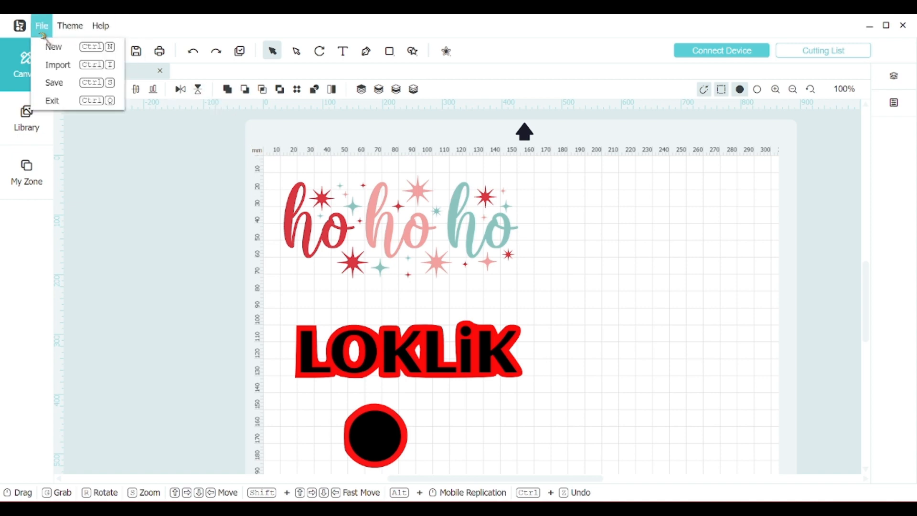
click(53, 46)
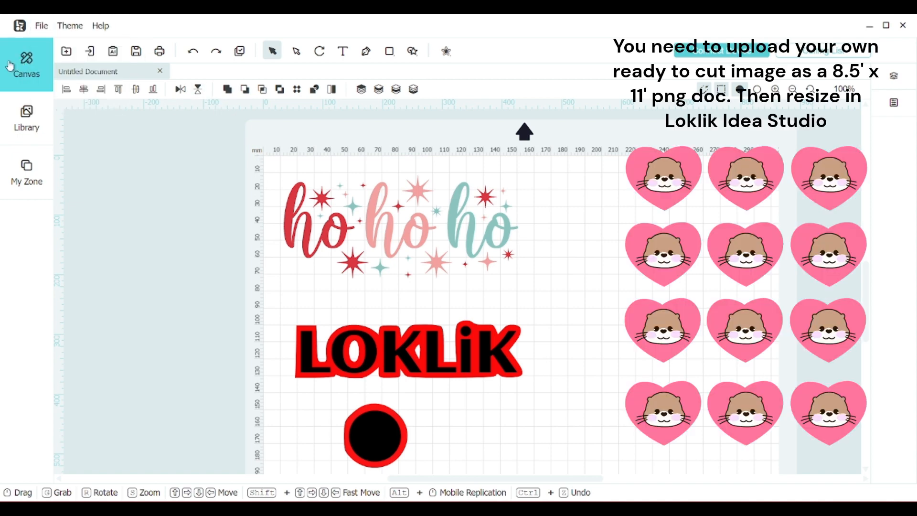
click(25, 198)
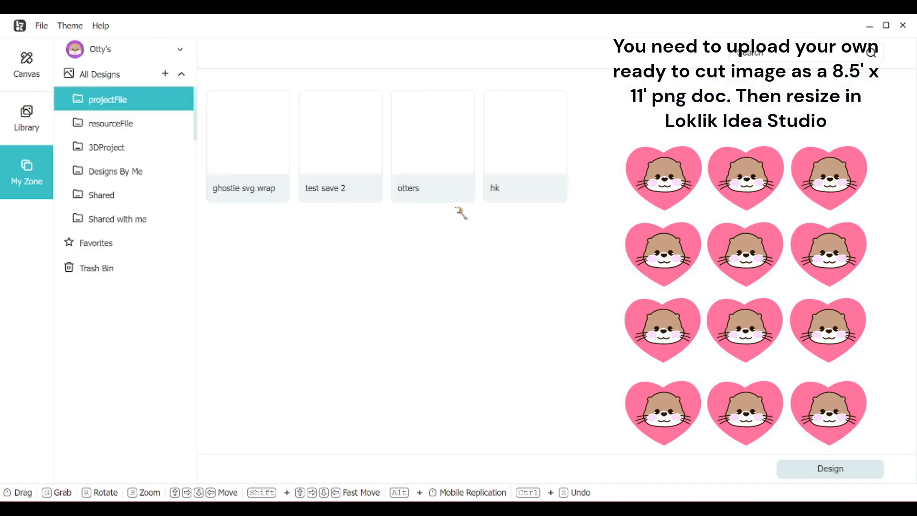
double_click(456, 146)
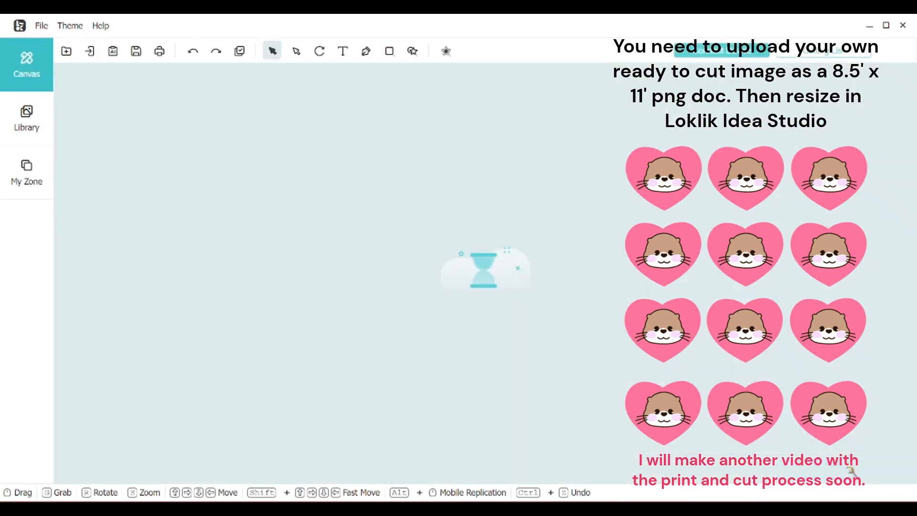
Step: Shift the otters sheet of cyan hearts sideways on the canvas, and delete the whole sheet
scroll(431, 234, down, 2)
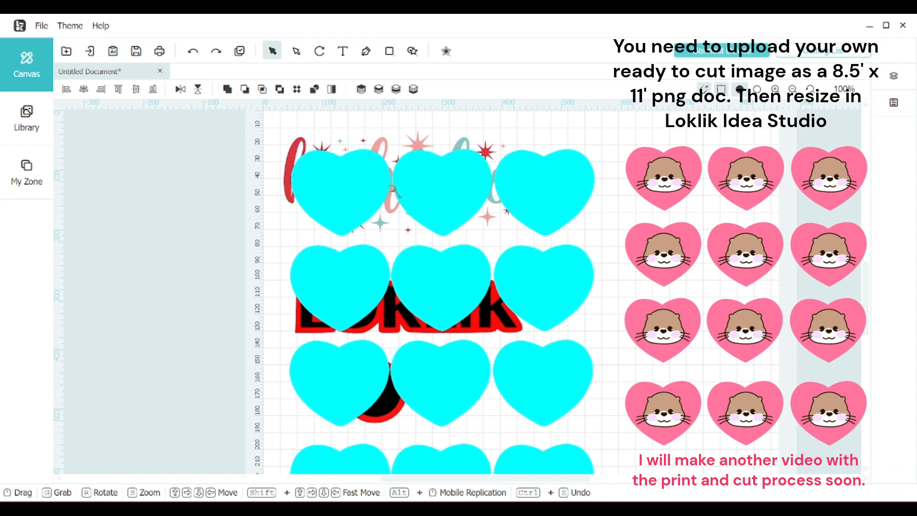
drag(547, 184, 587, 190)
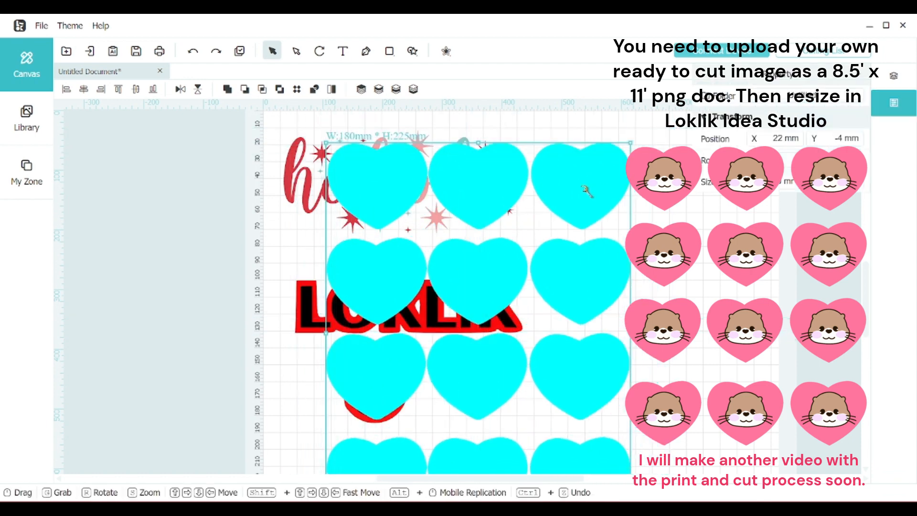
key(Delete)
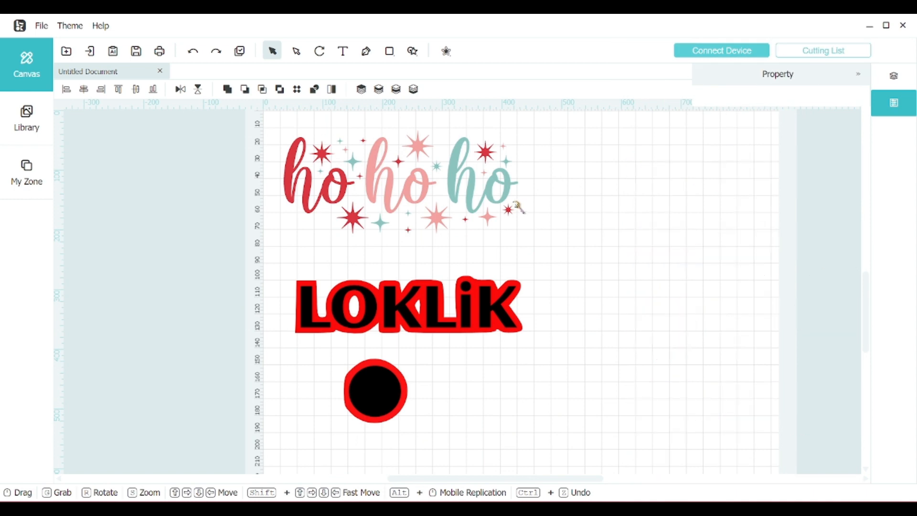
Step: Examine the save options for the current document, including its folder, file name and format, and leave without saving
click(50, 34)
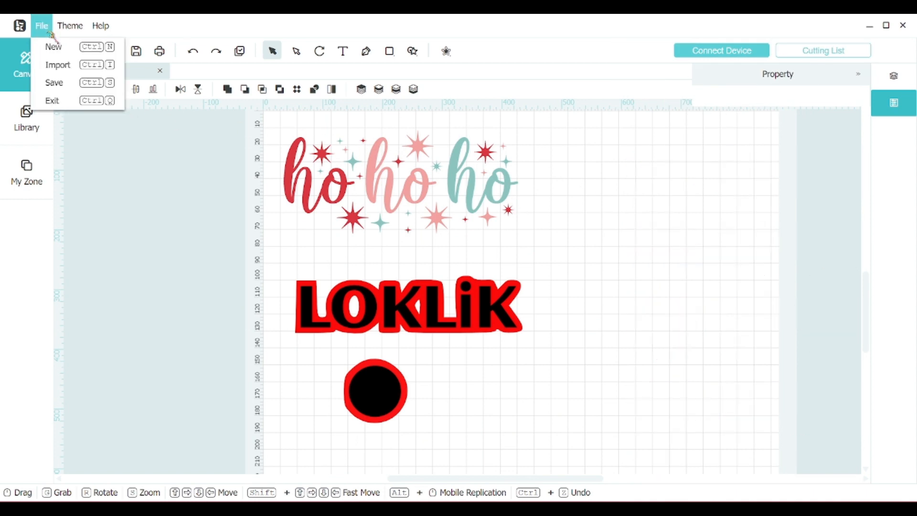
click(58, 83)
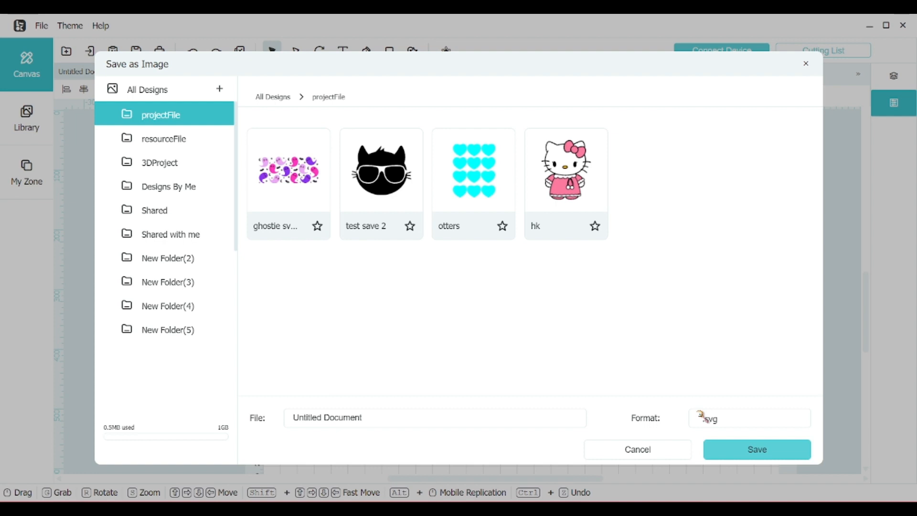
click(804, 66)
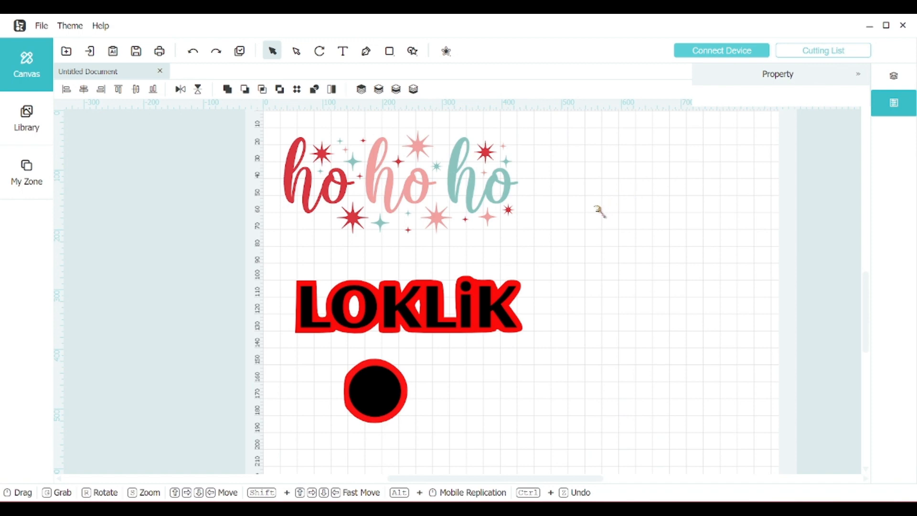
scroll(584, 281, up, 2)
scroll(585, 282, down, 2)
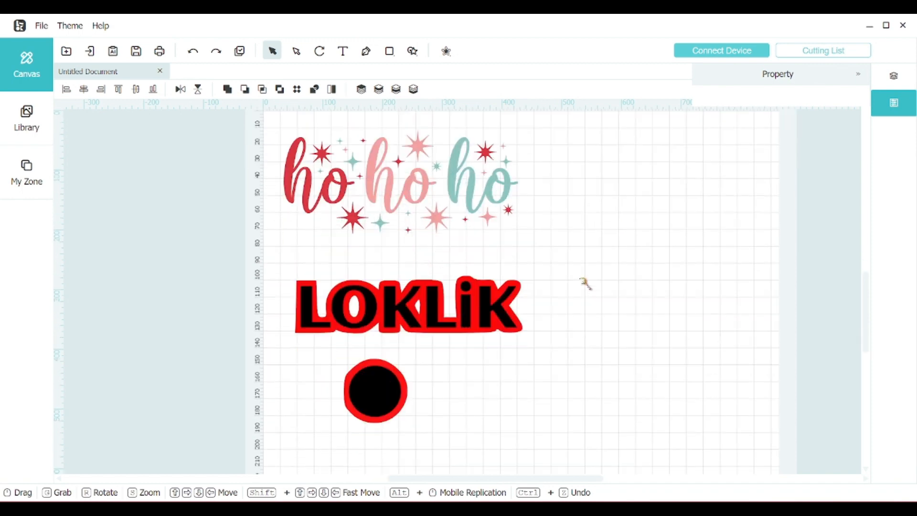